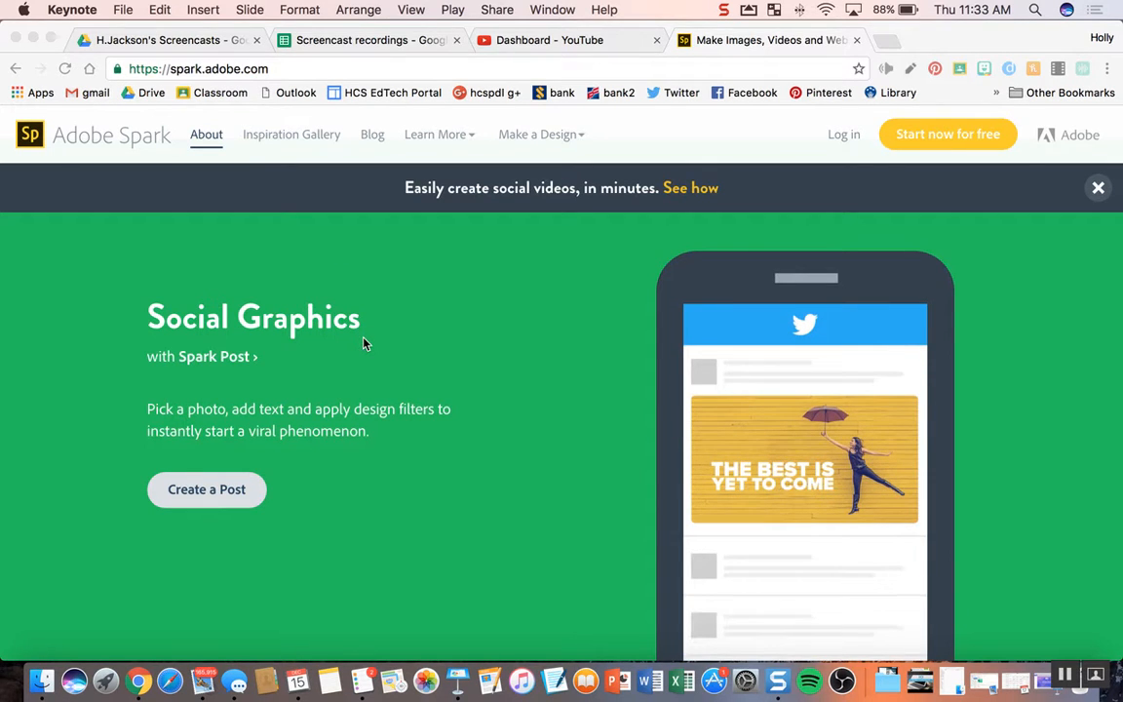
Review the Social Graphics, Web stories and Animated Videos sections of the Adobe Spark home page
{"action": "scroll", "coordinate": [364, 343], "scroll_direction": "down", "scroll_amount": 1}
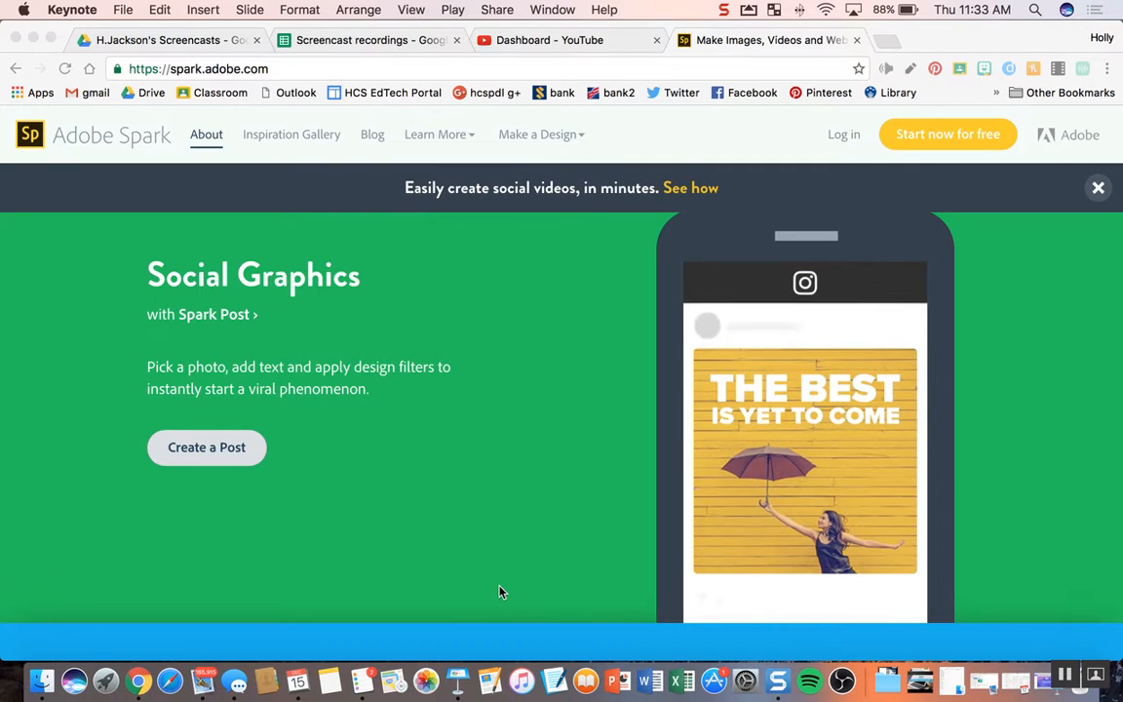
{"action": "scroll", "coordinate": [465, 495], "scroll_direction": "down", "scroll_amount": 2}
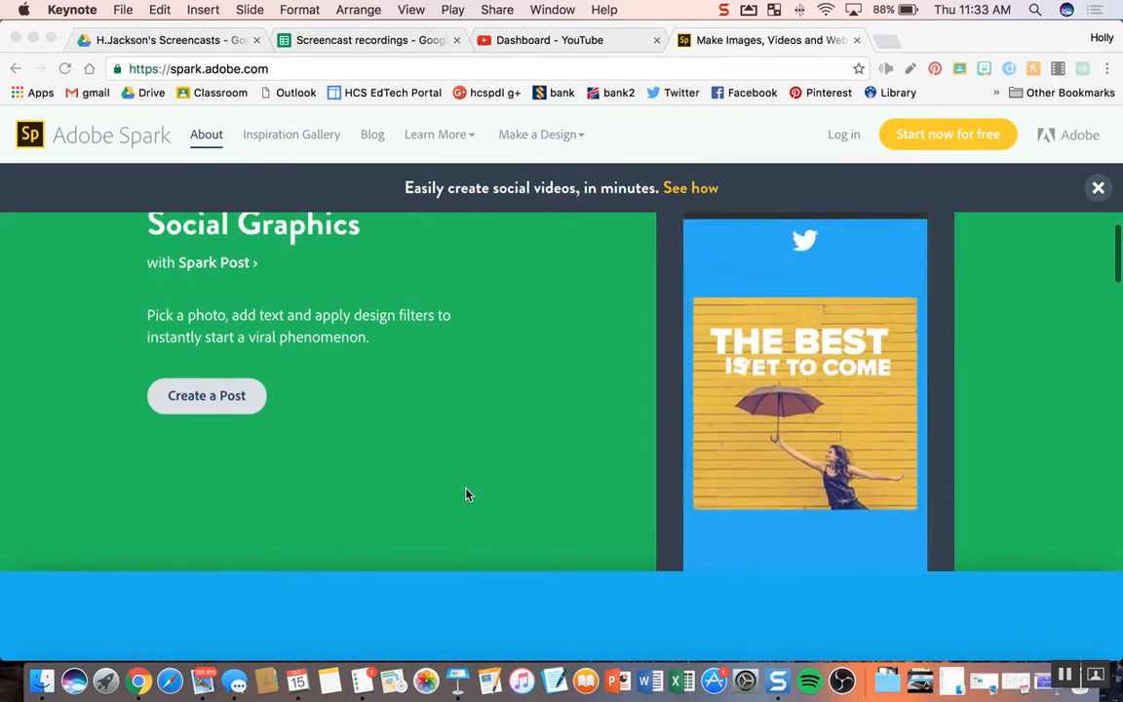
{"action": "scroll", "coordinate": [466, 494], "scroll_direction": "up", "scroll_amount": 2}
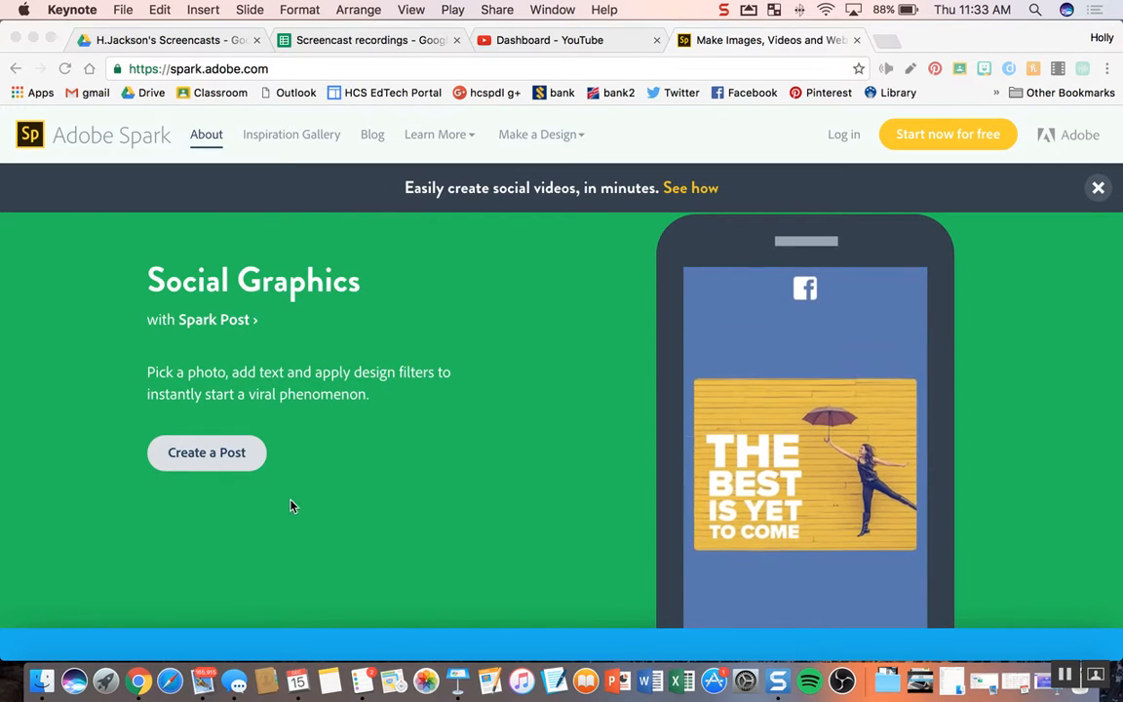
{"action": "scroll", "coordinate": [243, 488], "scroll_direction": "down", "scroll_amount": 1}
{"action": "scroll", "coordinate": [243, 488], "scroll_direction": "down", "scroll_amount": 3}
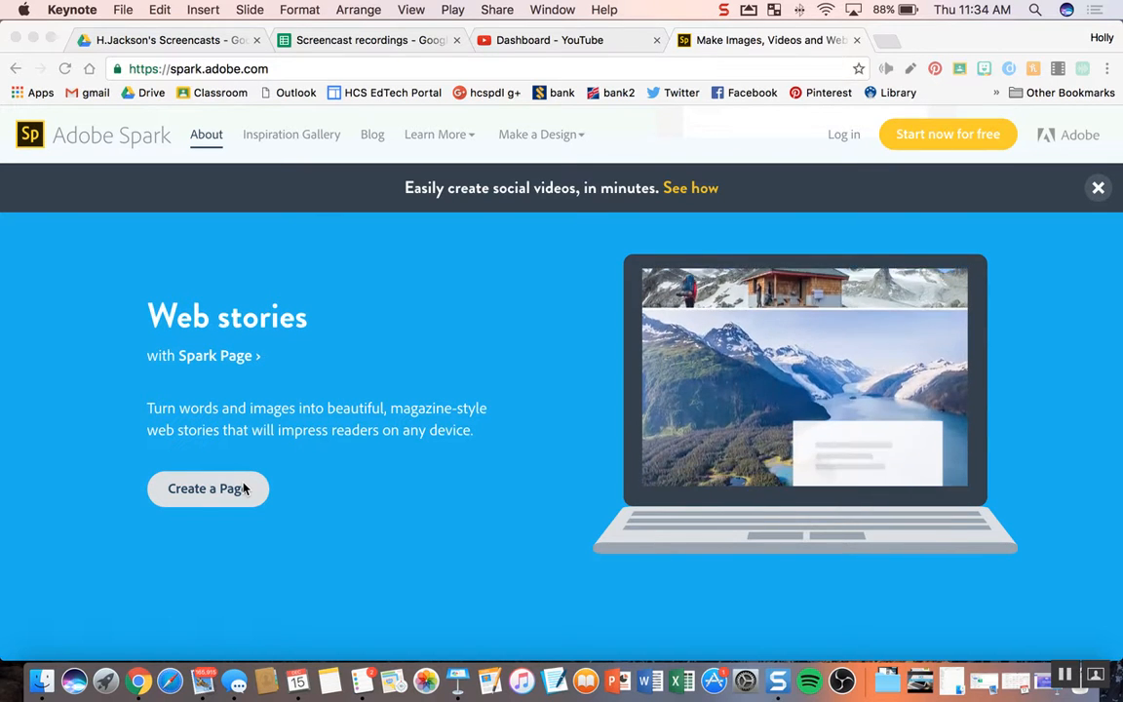
{"action": "scroll", "coordinate": [243, 488], "scroll_direction": "down", "scroll_amount": 5}
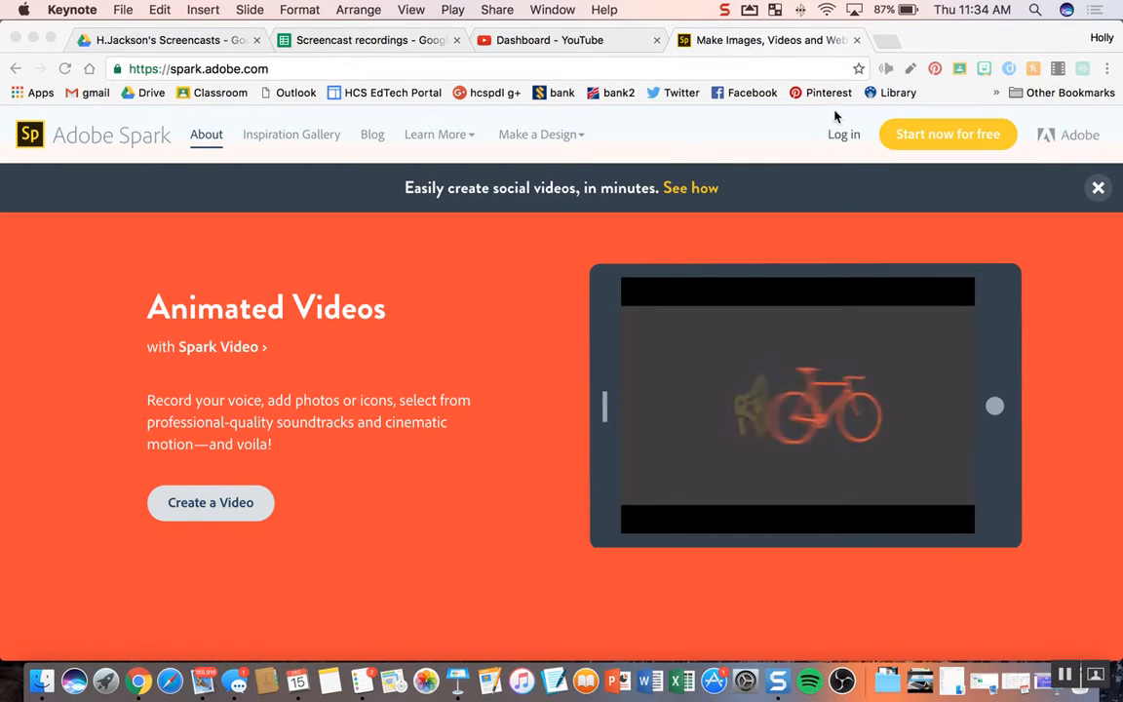
Log in to Adobe Spark with the school Google account, allow the requested access and dismiss the mobile apps offer
{"action": "left_click", "coordinate": [854, 138]}
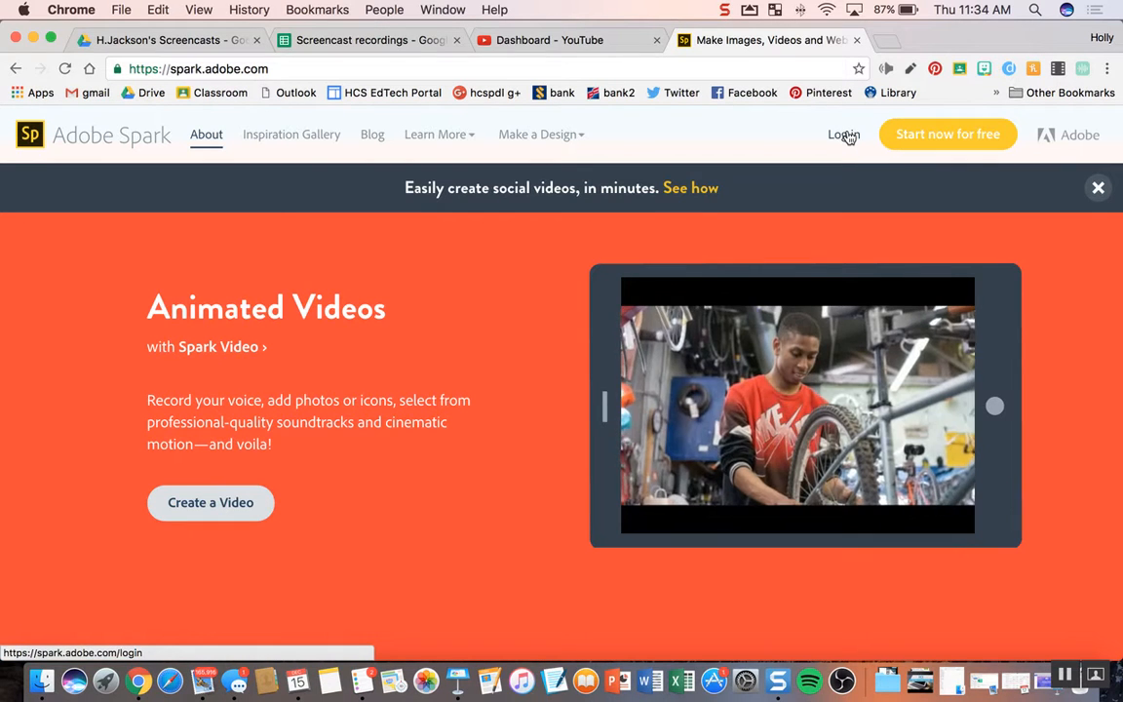
{"action": "left_click", "coordinate": [846, 136]}
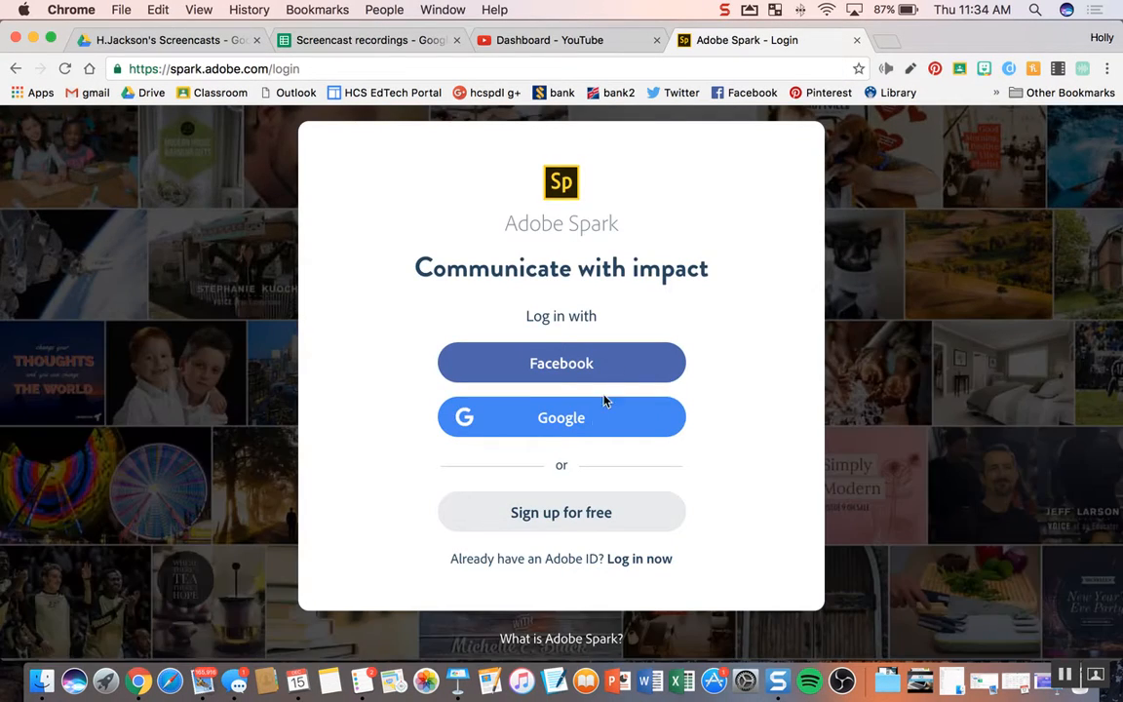
{"action": "left_click", "coordinate": [572, 438]}
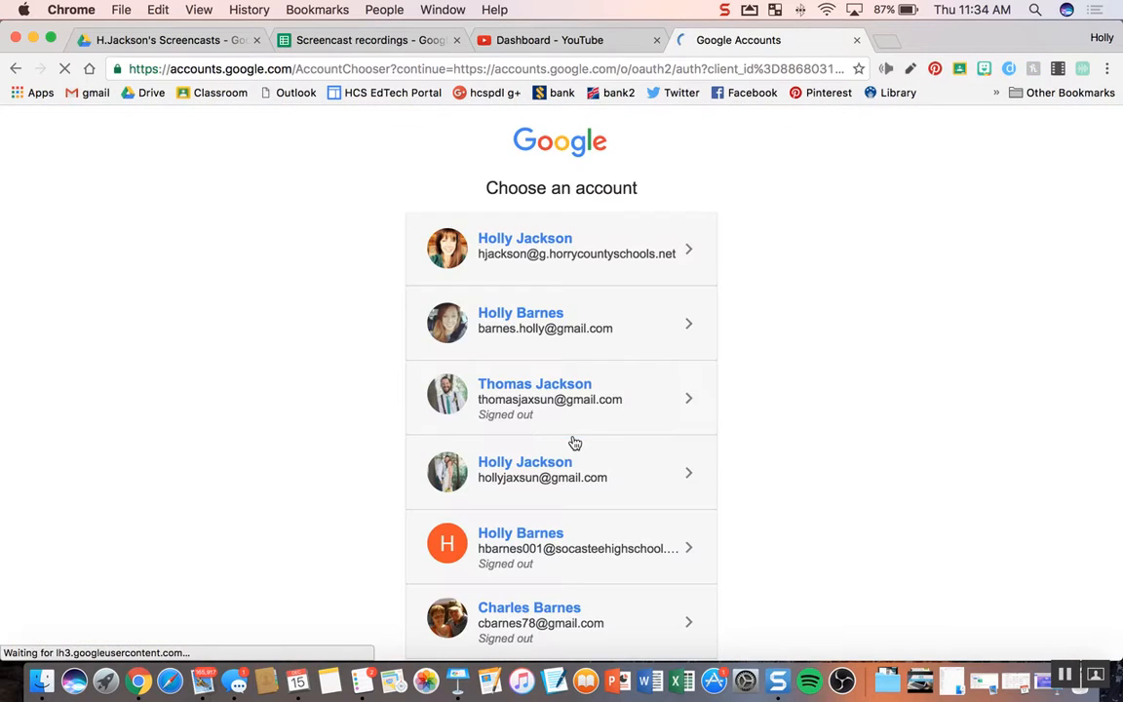
{"action": "left_click", "coordinate": [581, 254]}
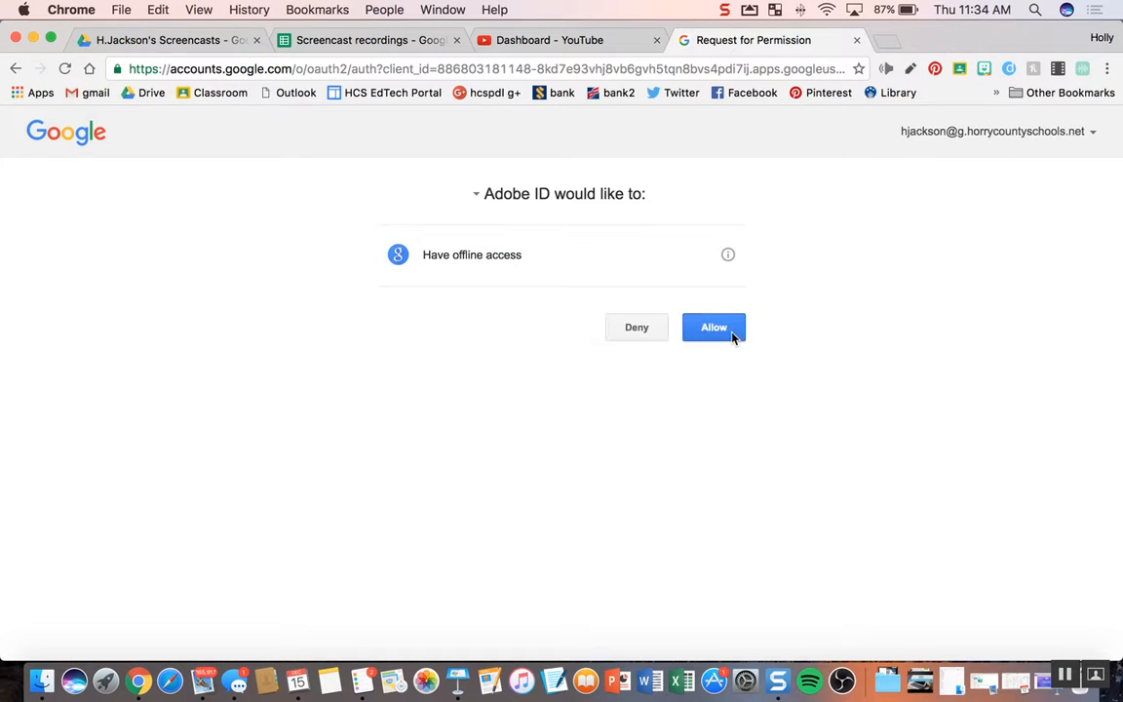
{"action": "left_click", "coordinate": [733, 337]}
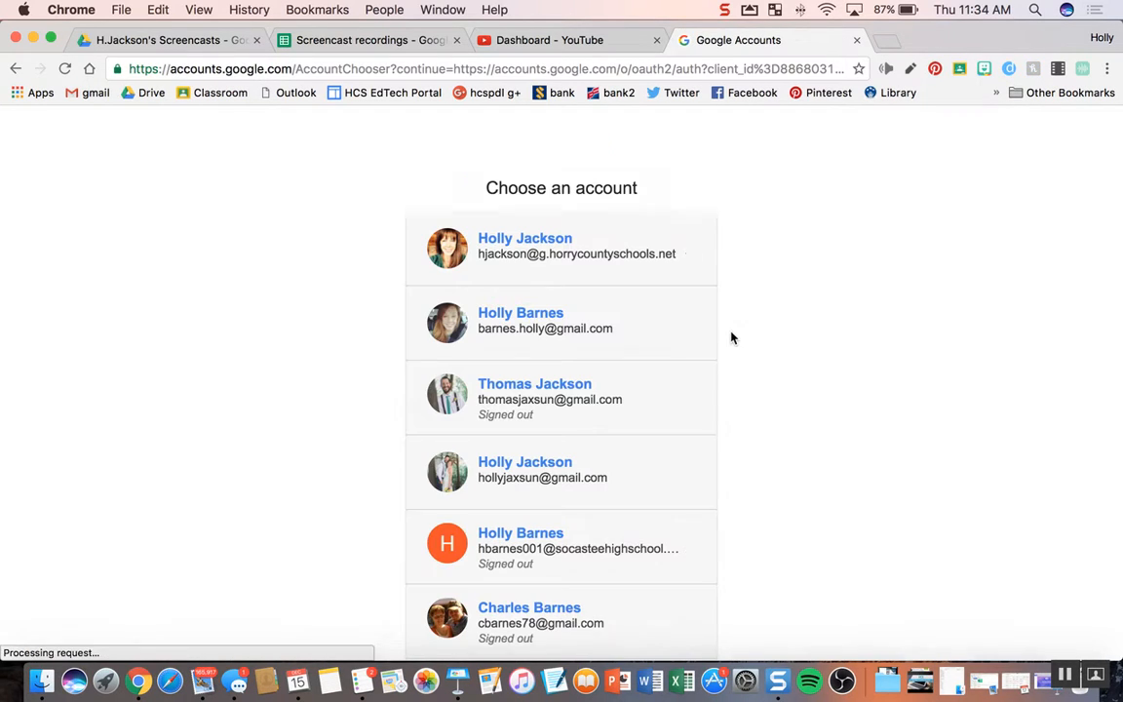
{"action": "left_click", "coordinate": [647, 254]}
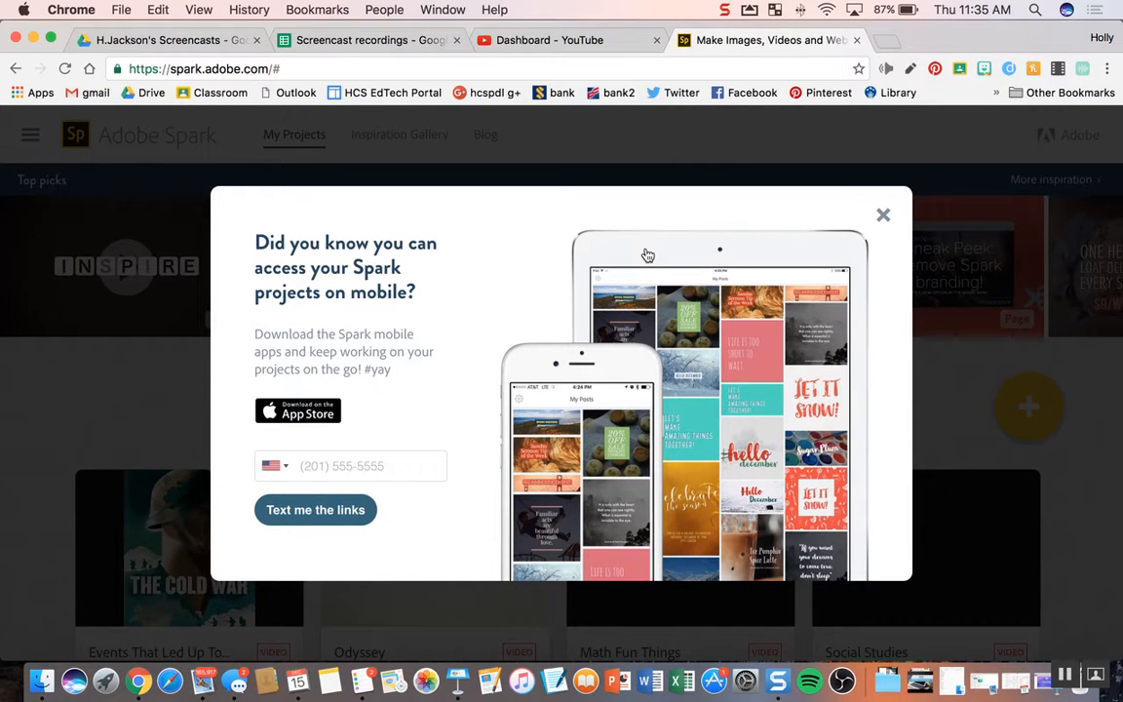
{"action": "left_click", "coordinate": [883, 216]}
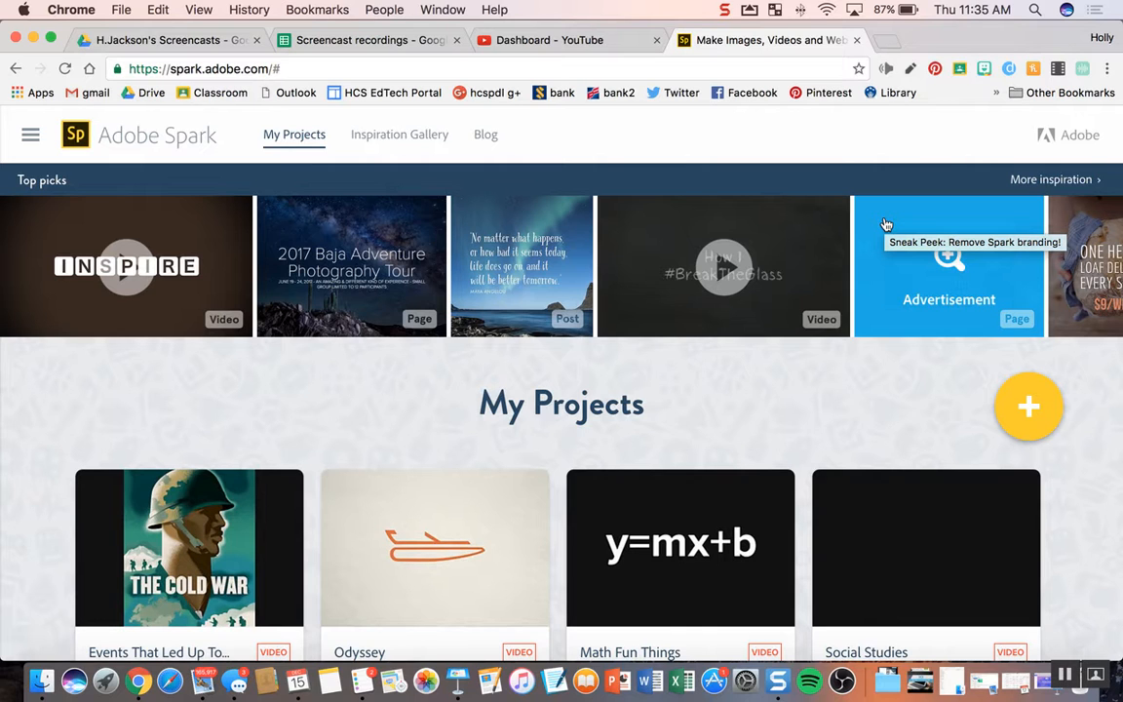
Create a new video project with the title "Holden's Journey"
{"action": "scroll", "coordinate": [886, 224], "scroll_direction": "down", "scroll_amount": 3}
{"action": "scroll", "coordinate": [884, 220], "scroll_direction": "up", "scroll_amount": 3}
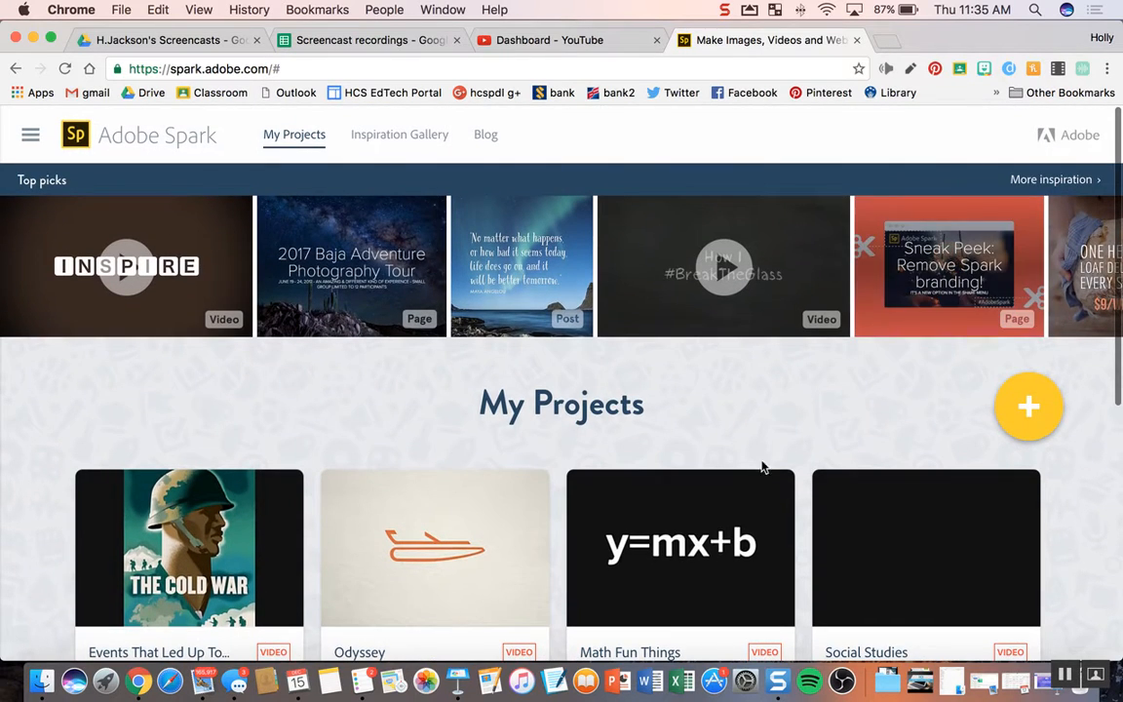
{"action": "left_click", "coordinate": [1035, 402]}
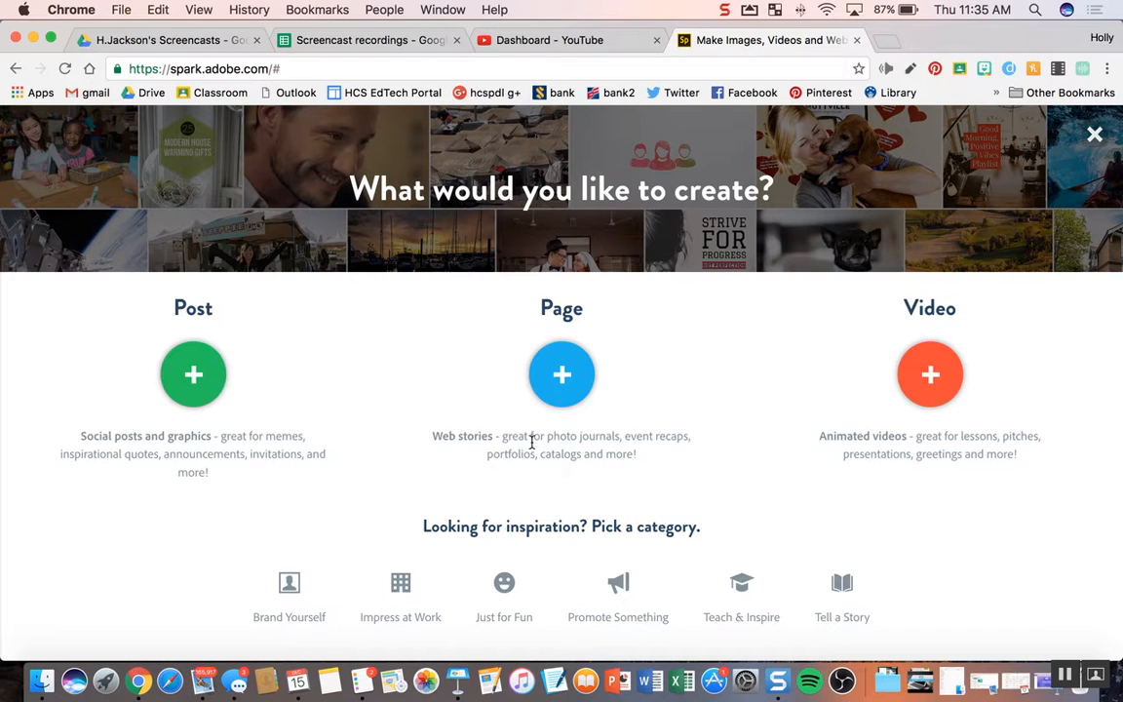
{"action": "left_click", "coordinate": [943, 380]}
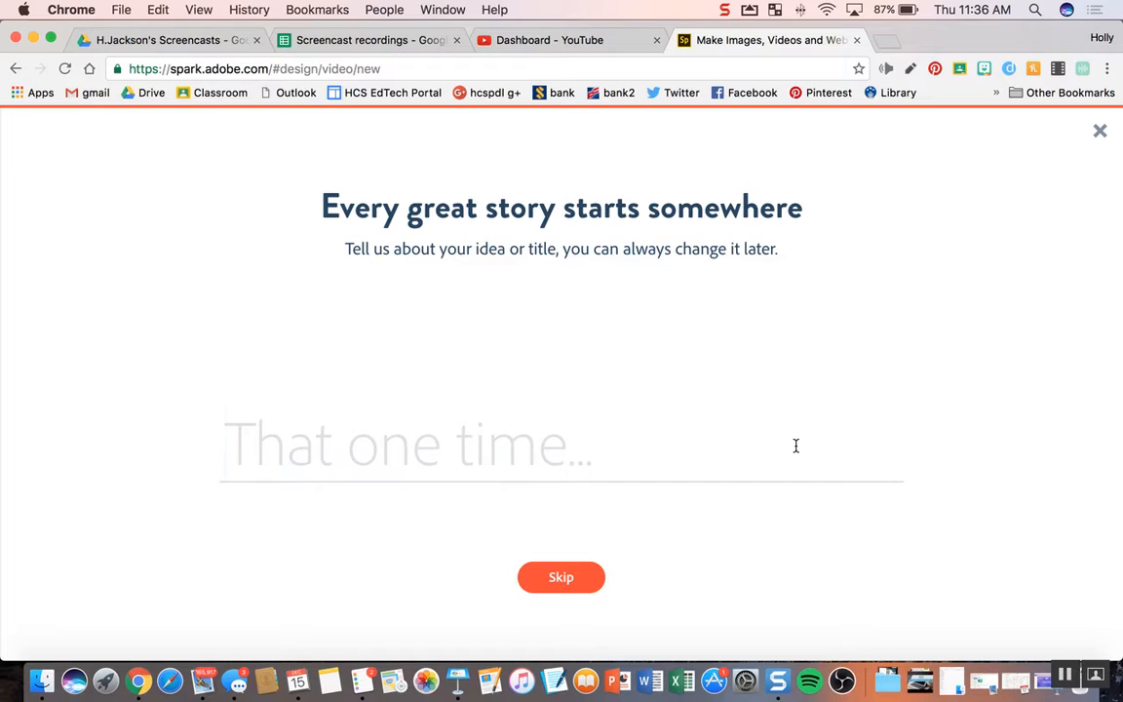
{"action": "type", "text": "Holden's "}
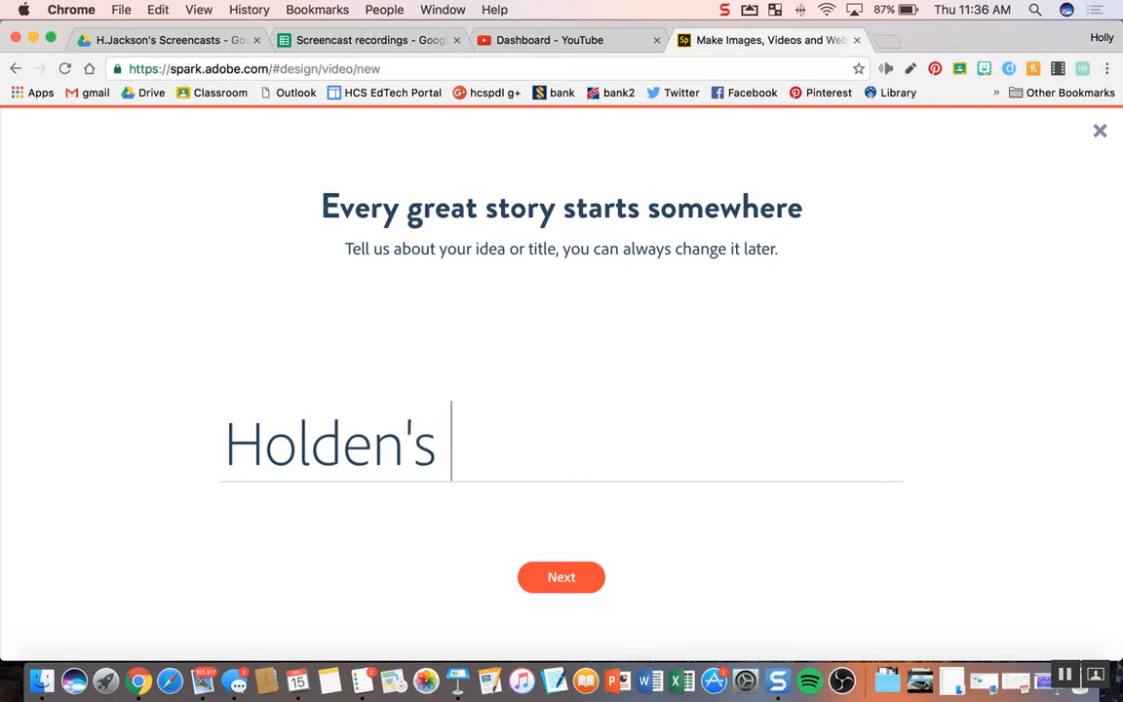
{"action": "type", "text": "Journey"}
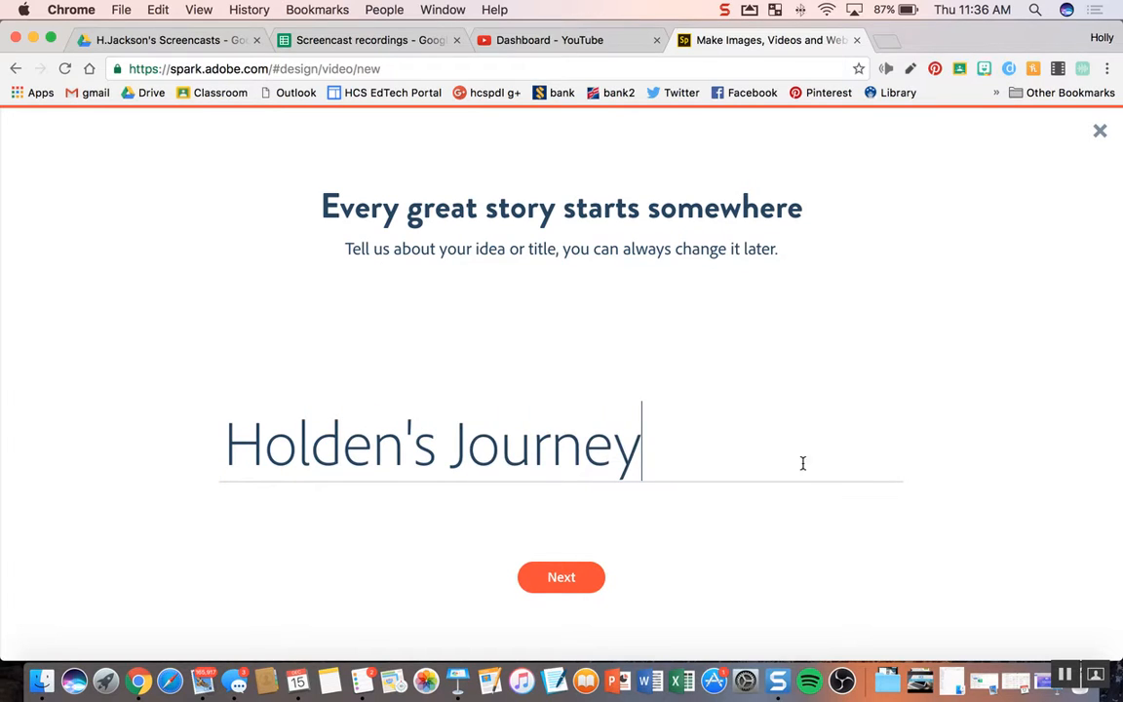
{"action": "left_click", "coordinate": [558, 587]}
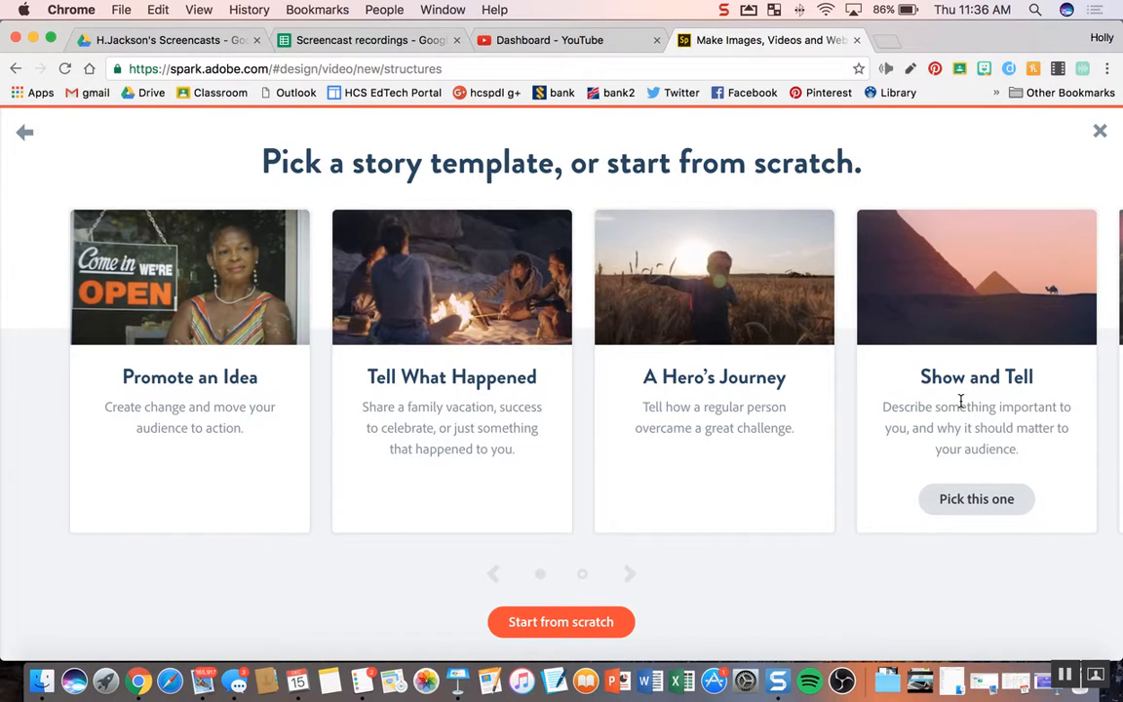
Choose the A Hero's Journey story template for the video and dismiss the quick tips tutorial
{"action": "left_click", "coordinate": [627, 574]}
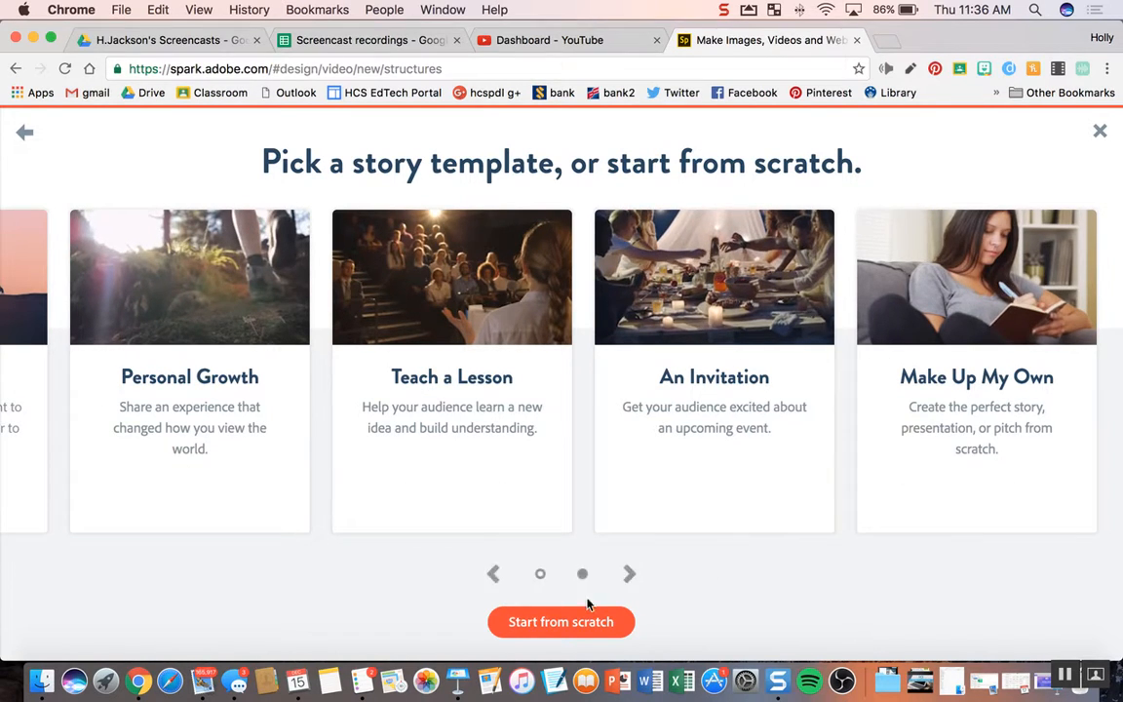
{"action": "left_click", "coordinate": [494, 575]}
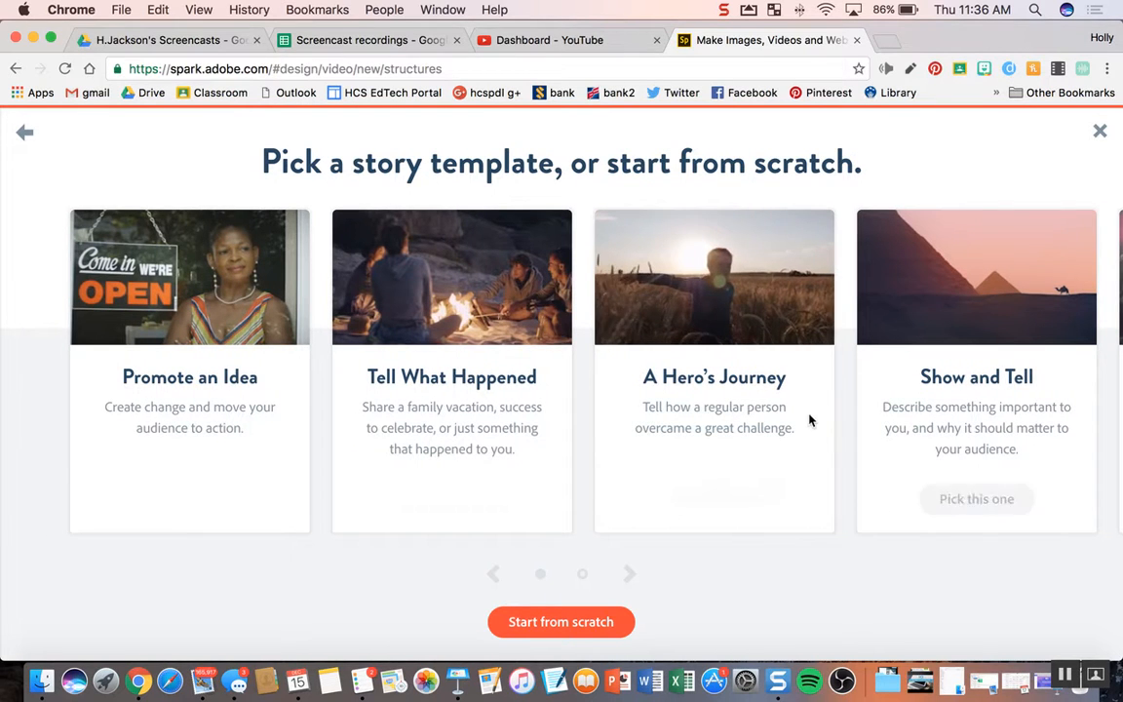
{"action": "left_click", "coordinate": [697, 506]}
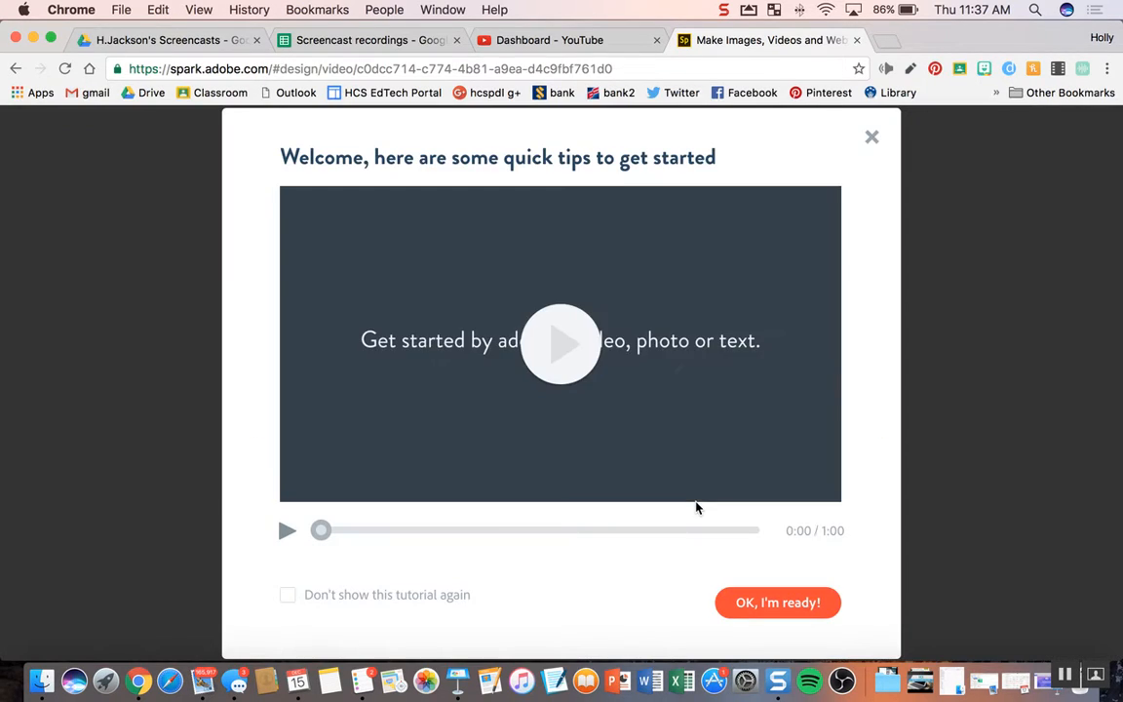
{"action": "left_click", "coordinate": [873, 138]}
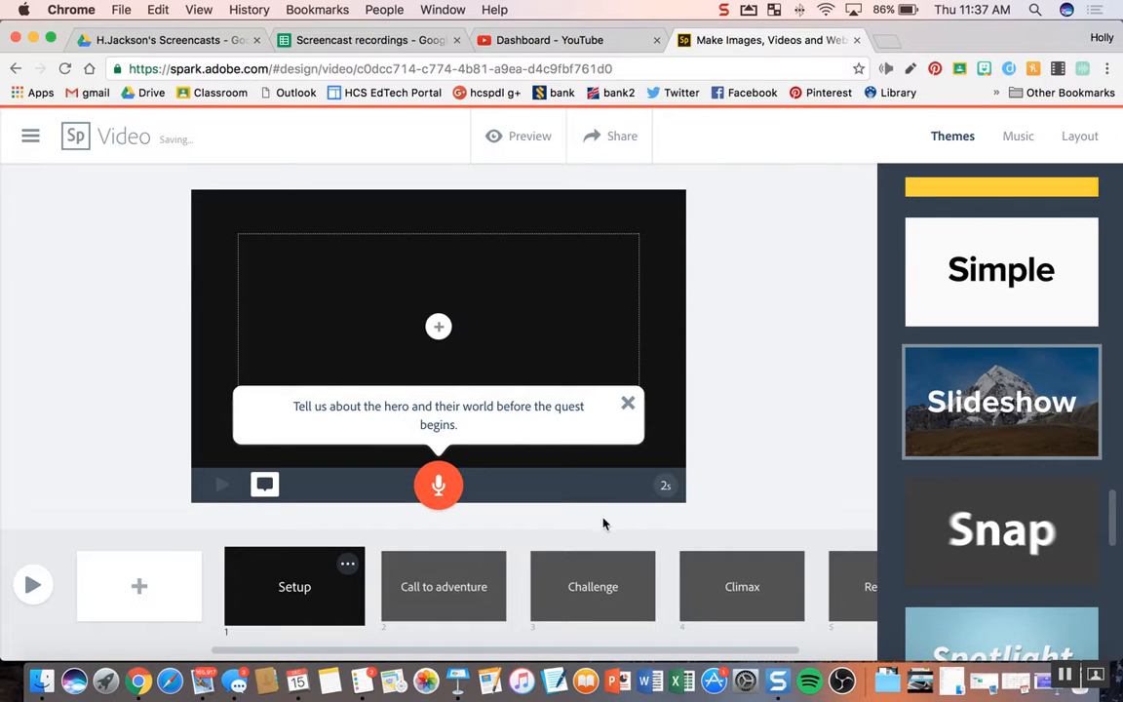
Close the story prompt on the Setup slide and review the prompts on the Call to adventure and Challenge slides
{"action": "left_click", "coordinate": [628, 404]}
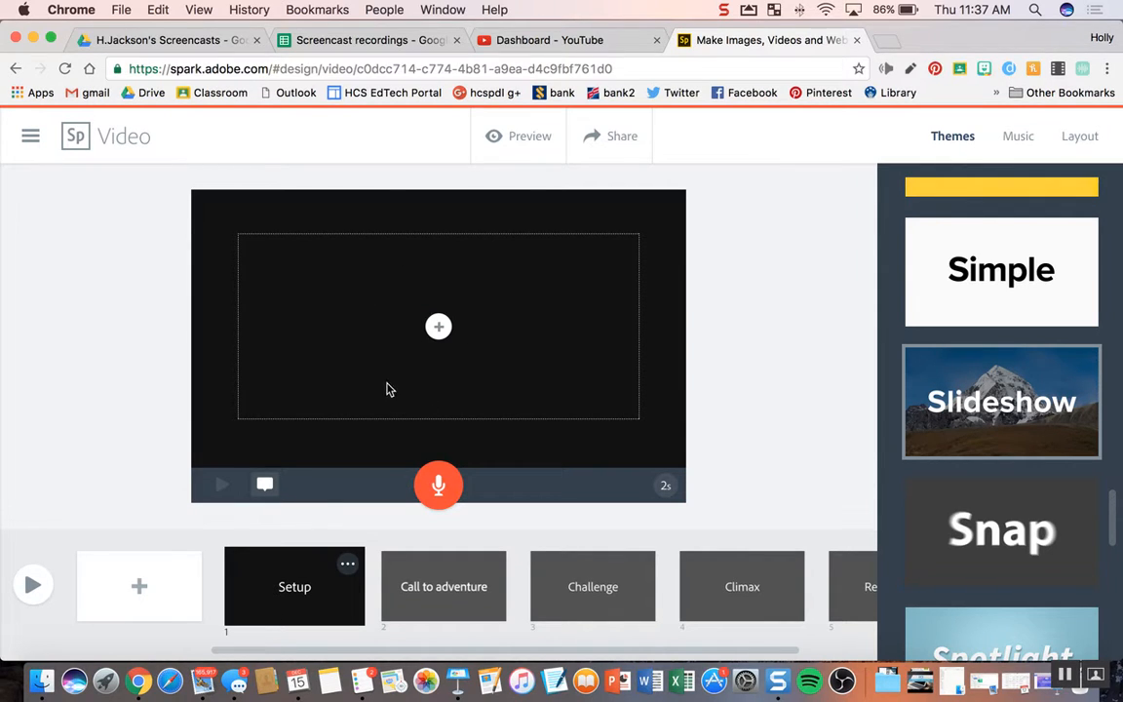
{"action": "left_click", "coordinate": [446, 602]}
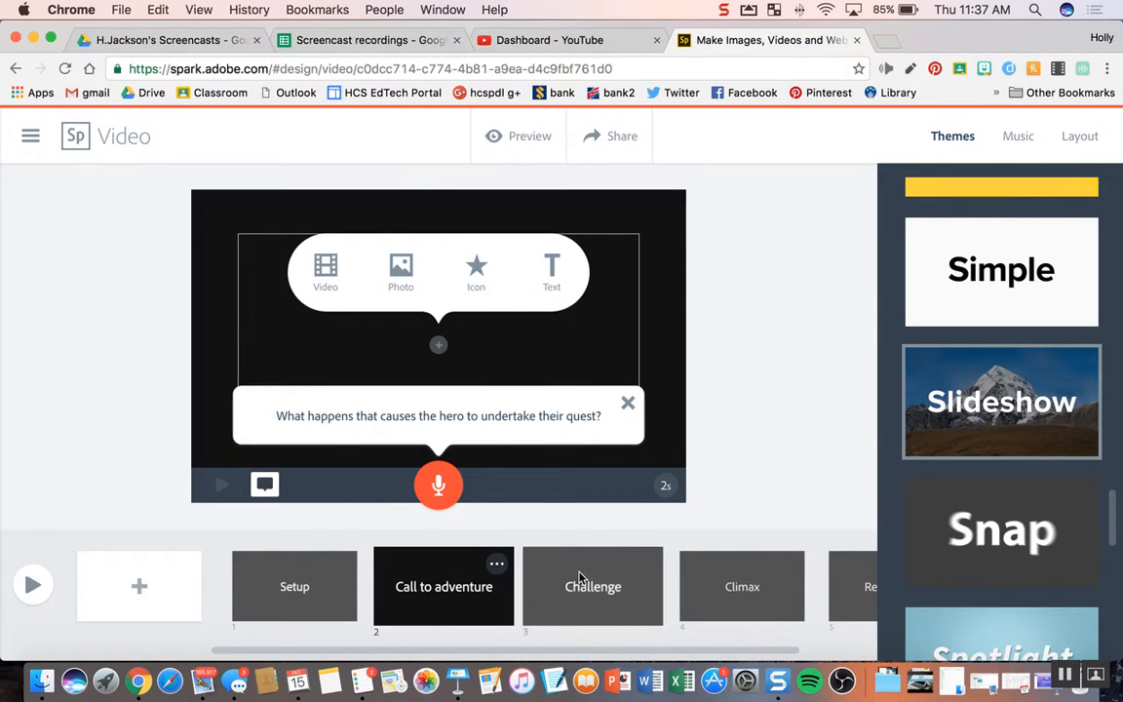
{"action": "left_click", "coordinate": [624, 575]}
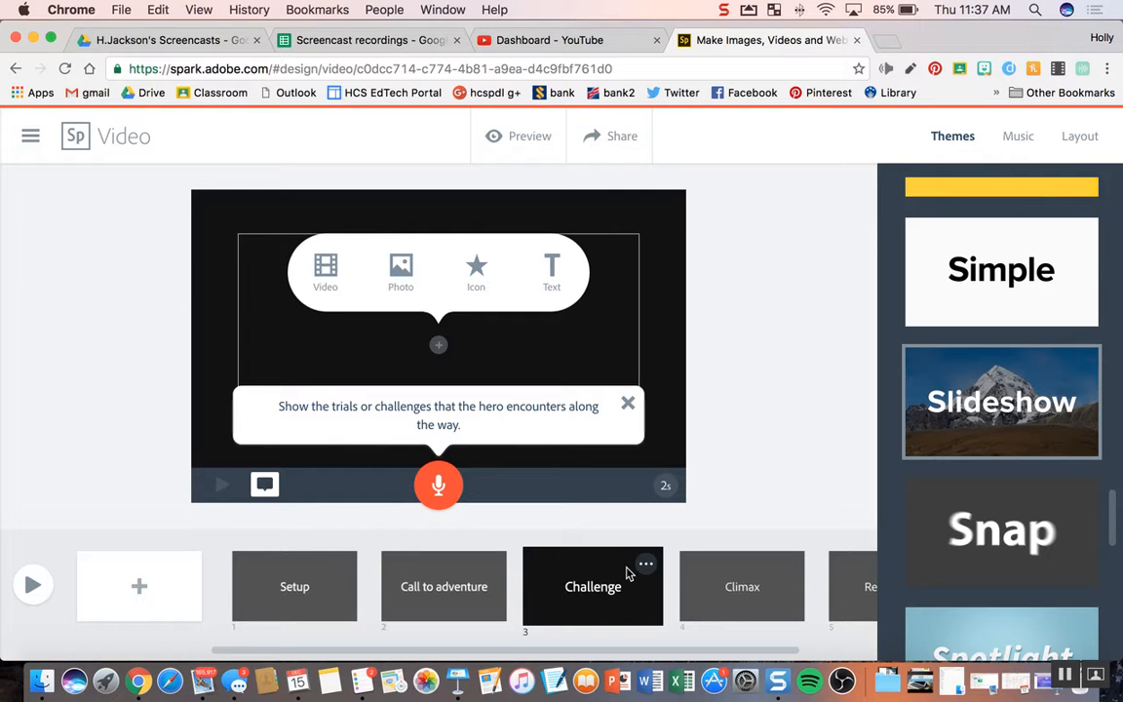
{"action": "scroll", "coordinate": [627, 573], "scroll_direction": "right", "scroll_amount": 2}
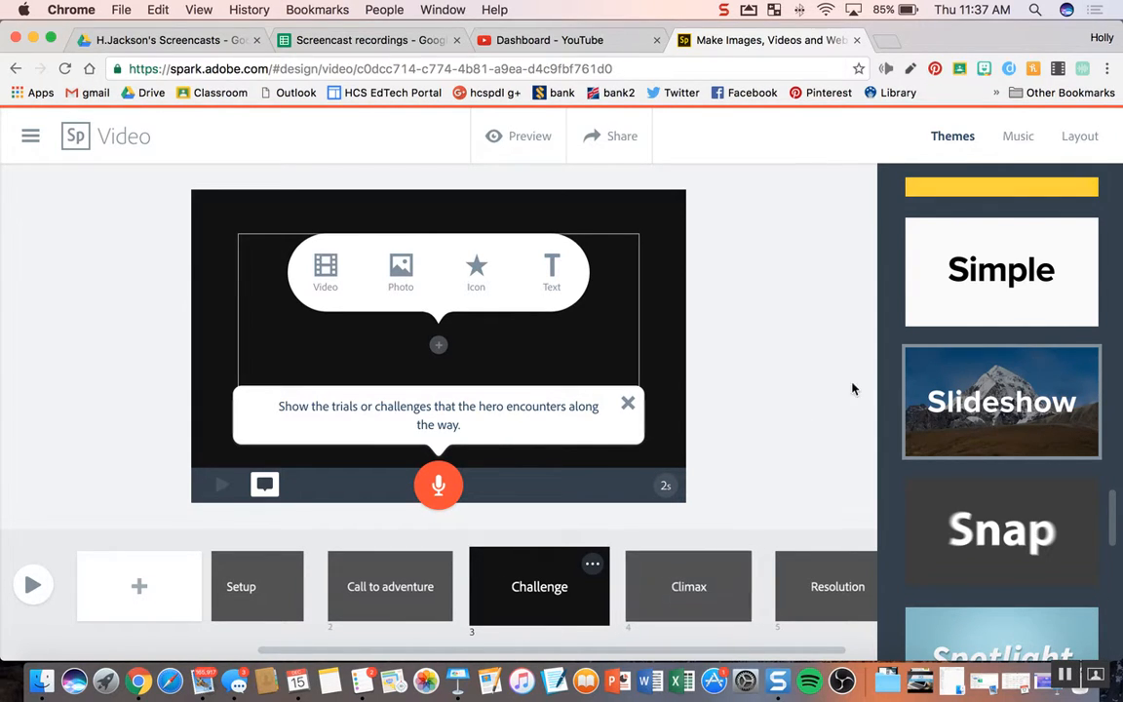
Apply the Playful theme to the video
{"action": "mouse_move", "coordinate": [986, 406]}
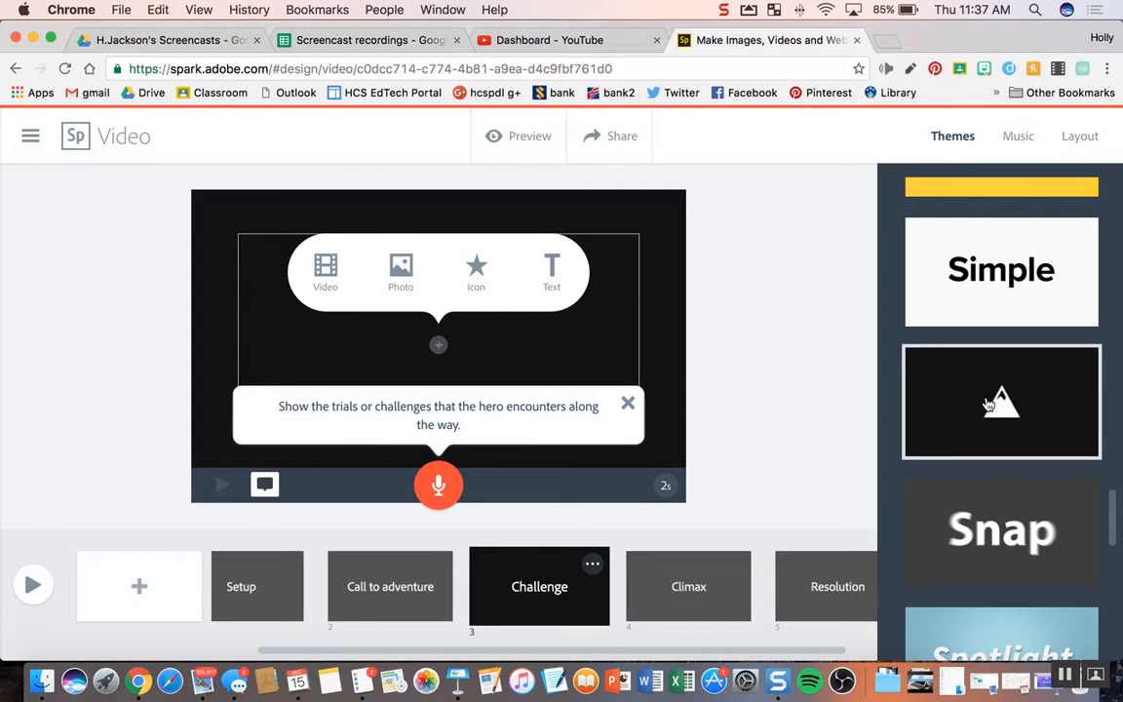
{"action": "scroll", "coordinate": [1003, 351], "scroll_direction": "up", "scroll_amount": 5}
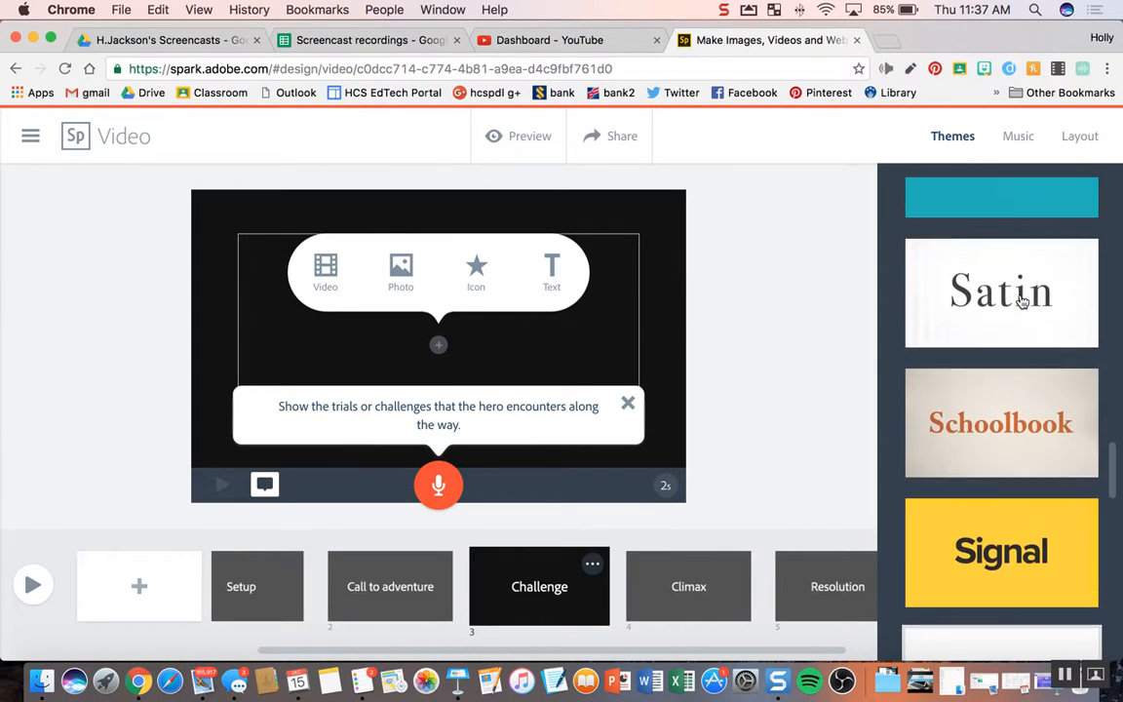
{"action": "scroll", "coordinate": [1021, 304], "scroll_direction": "up", "scroll_amount": 6}
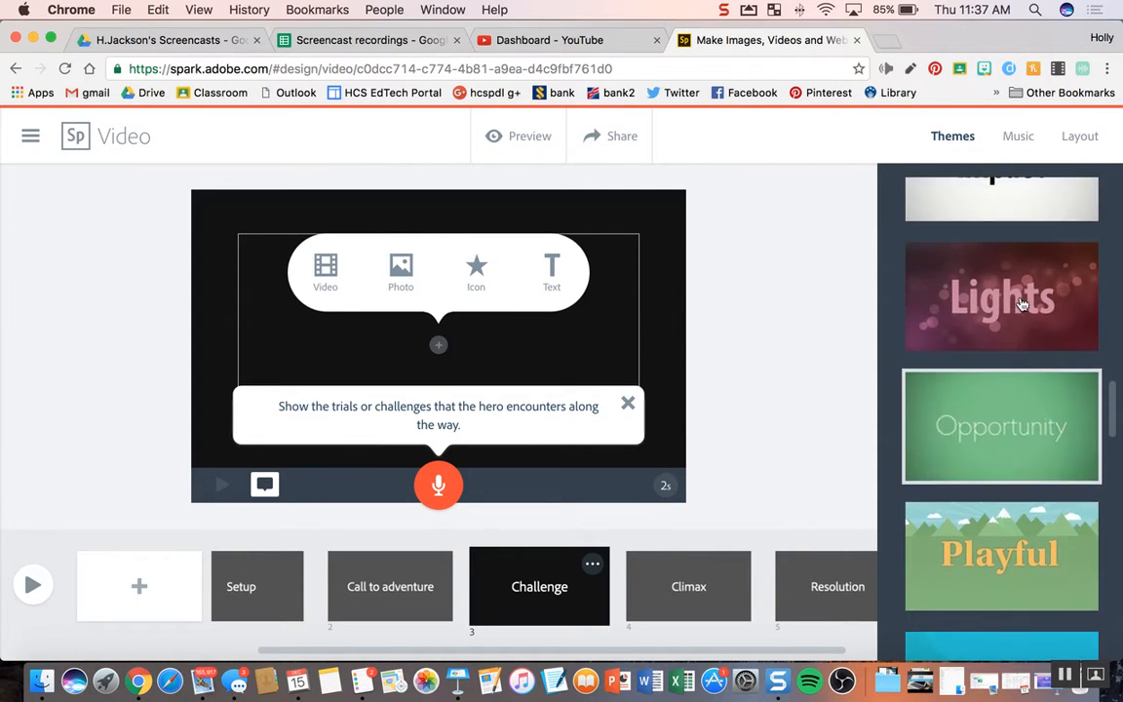
{"action": "left_click", "coordinate": [1014, 563]}
Change the video's theme to Film
{"action": "scroll", "coordinate": [1037, 364], "scroll_direction": "up", "scroll_amount": 3}
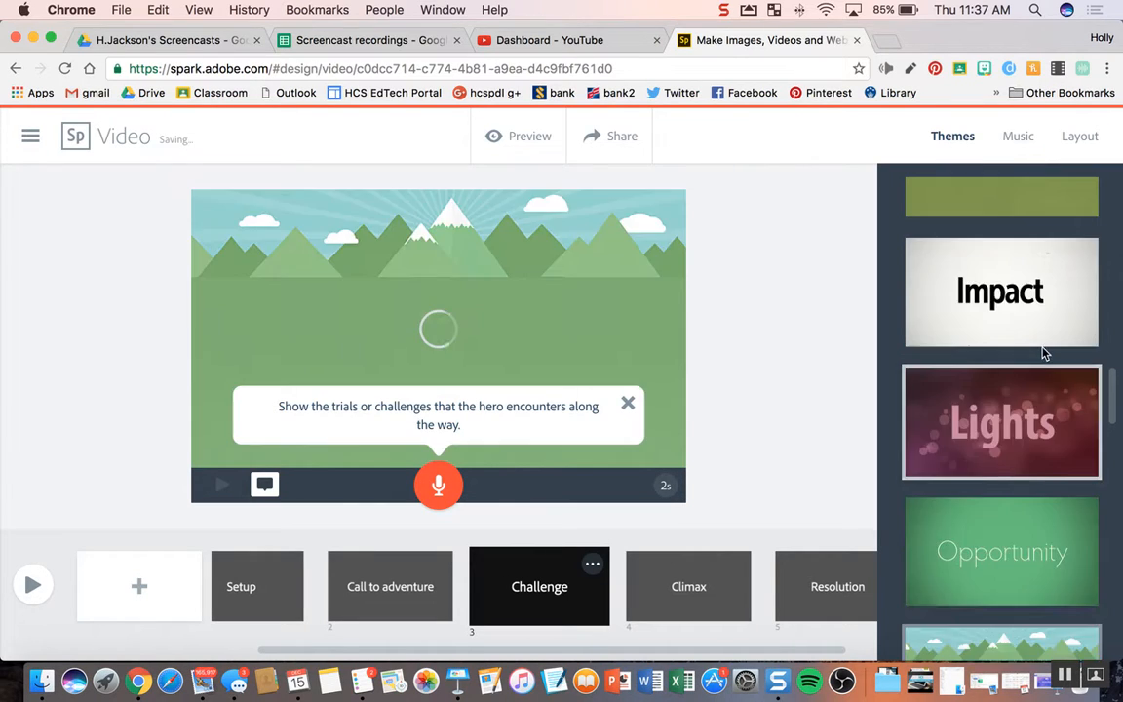
{"action": "scroll", "coordinate": [1039, 468], "scroll_direction": "up", "scroll_amount": 3}
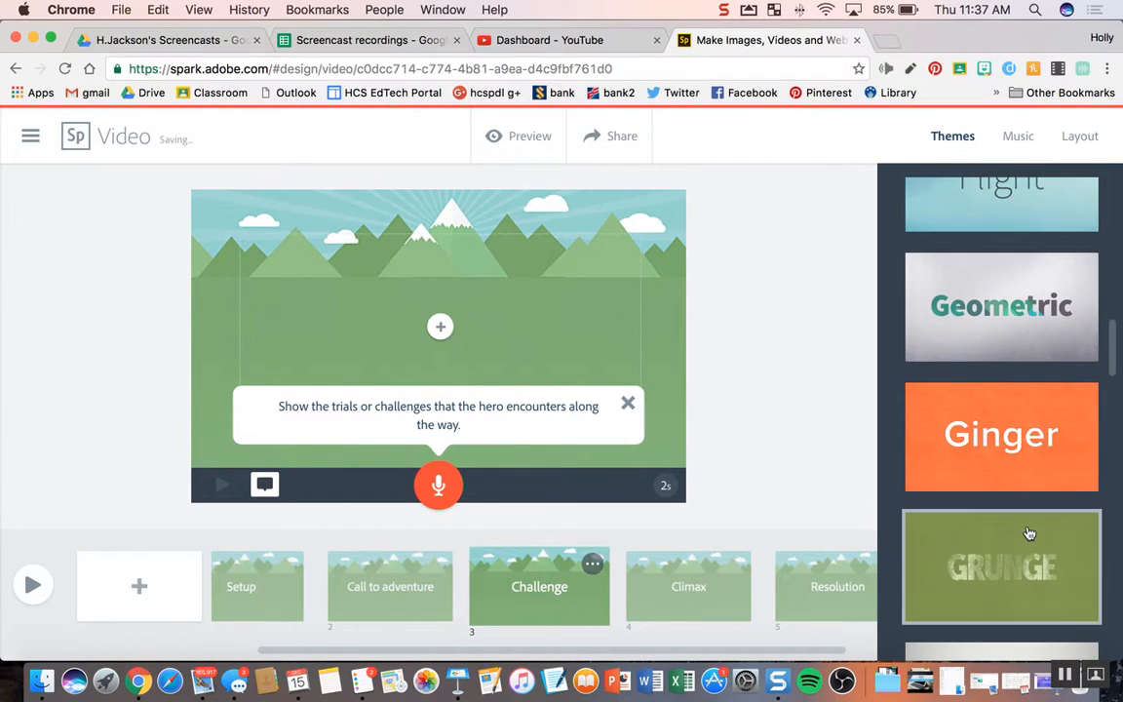
{"action": "scroll", "coordinate": [1068, 273], "scroll_direction": "up", "scroll_amount": 3}
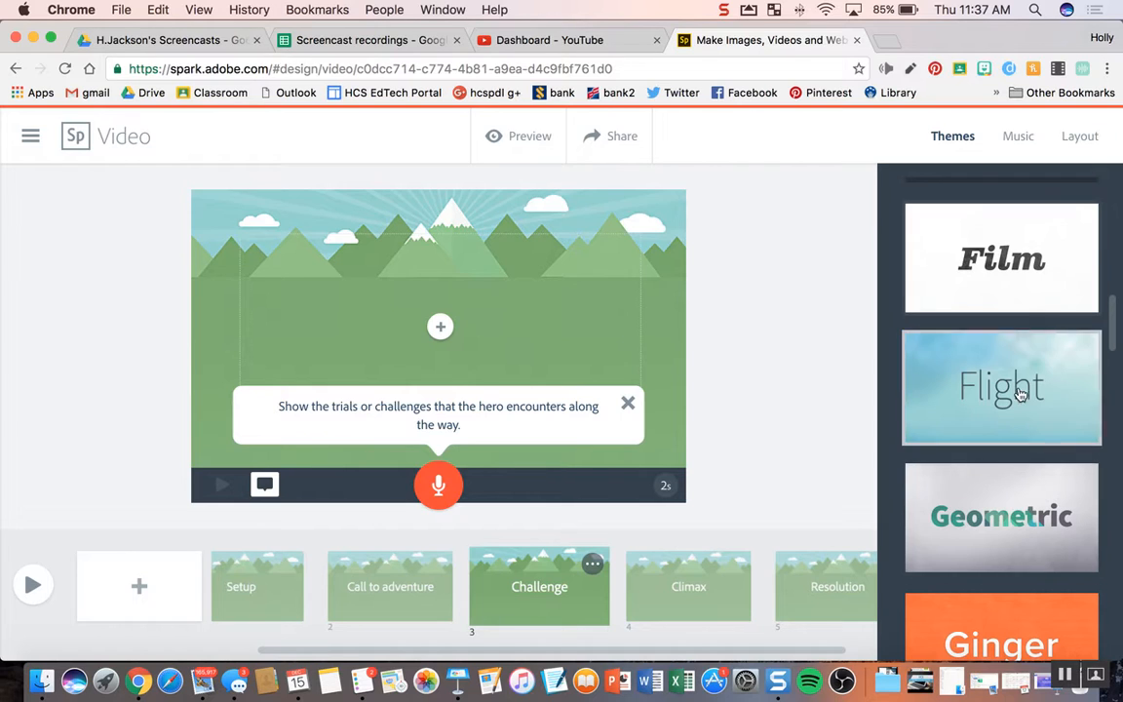
{"action": "left_click", "coordinate": [1058, 292]}
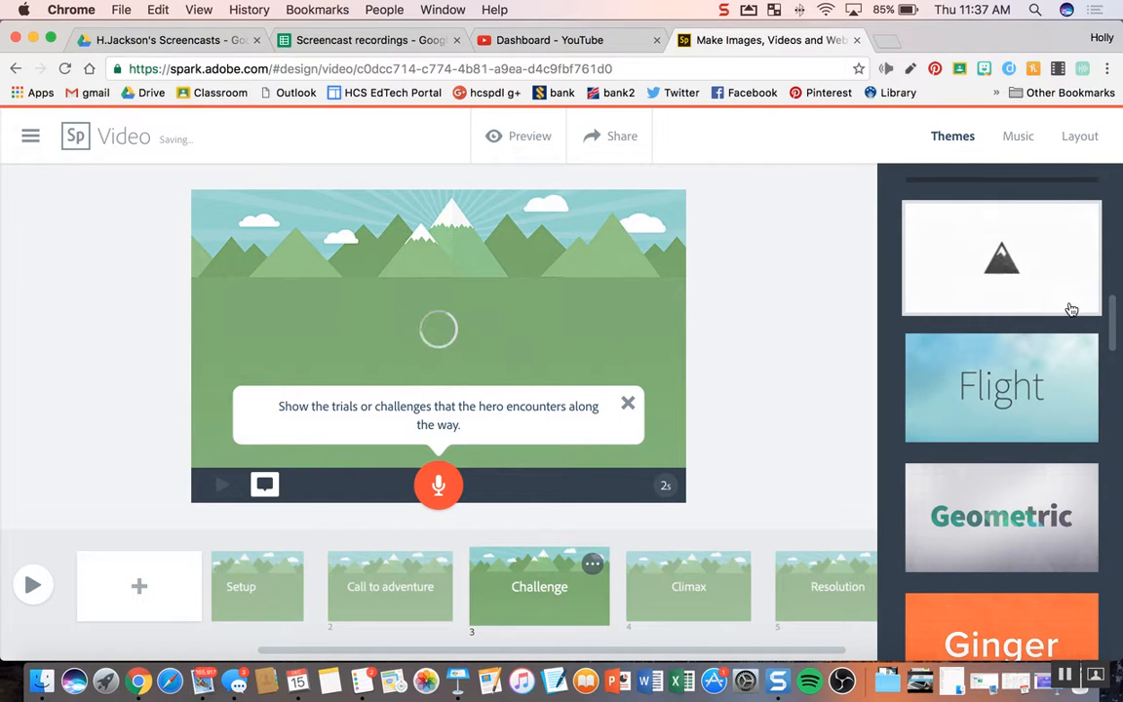
Change the video's theme to Argyle
{"action": "scroll", "coordinate": [1024, 395], "scroll_direction": "up", "scroll_amount": 5}
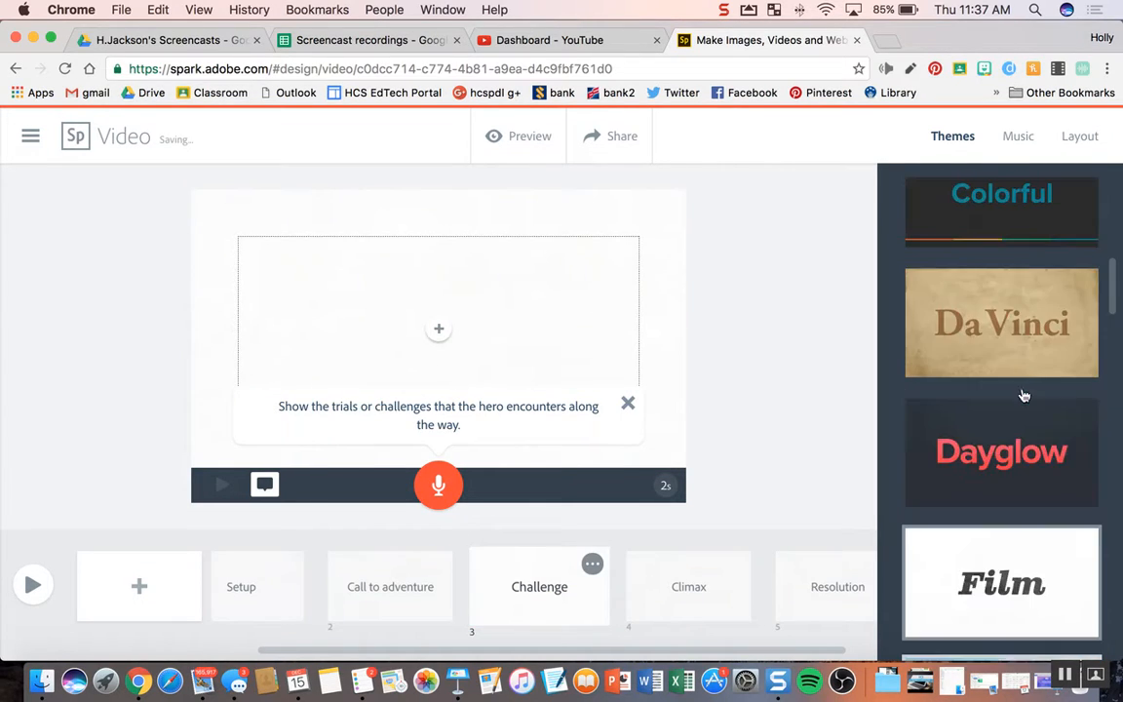
{"action": "scroll", "coordinate": [1023, 397], "scroll_direction": "up", "scroll_amount": 5}
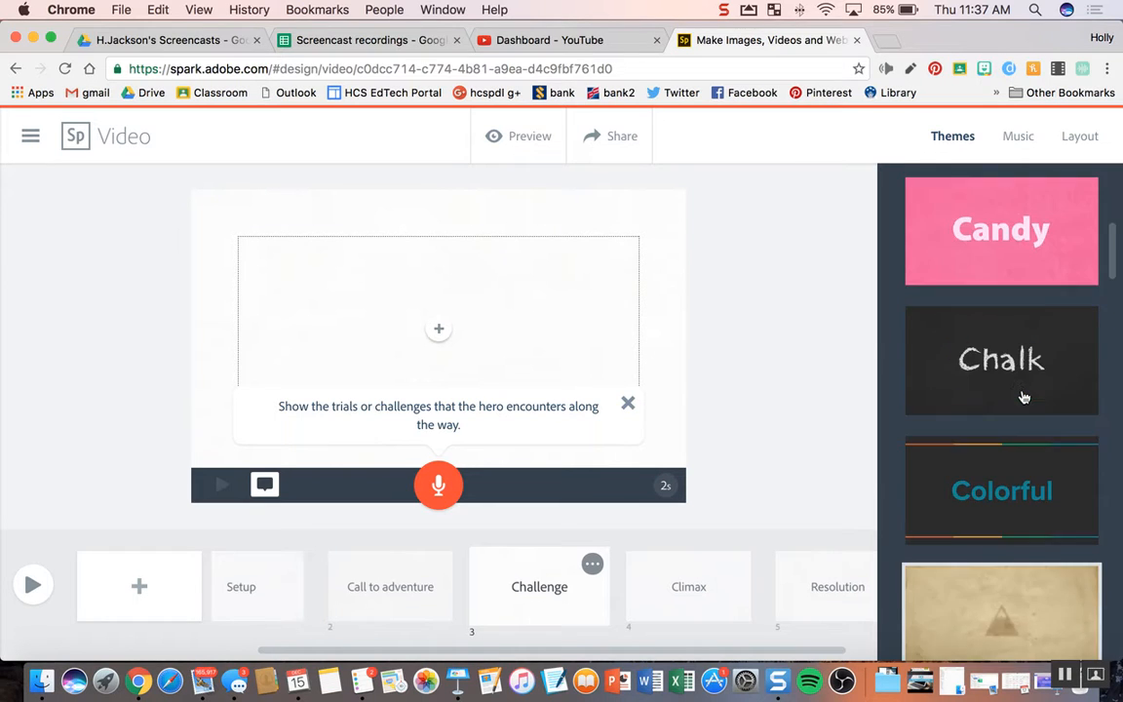
{"action": "scroll", "coordinate": [1023, 397], "scroll_direction": "up", "scroll_amount": 2}
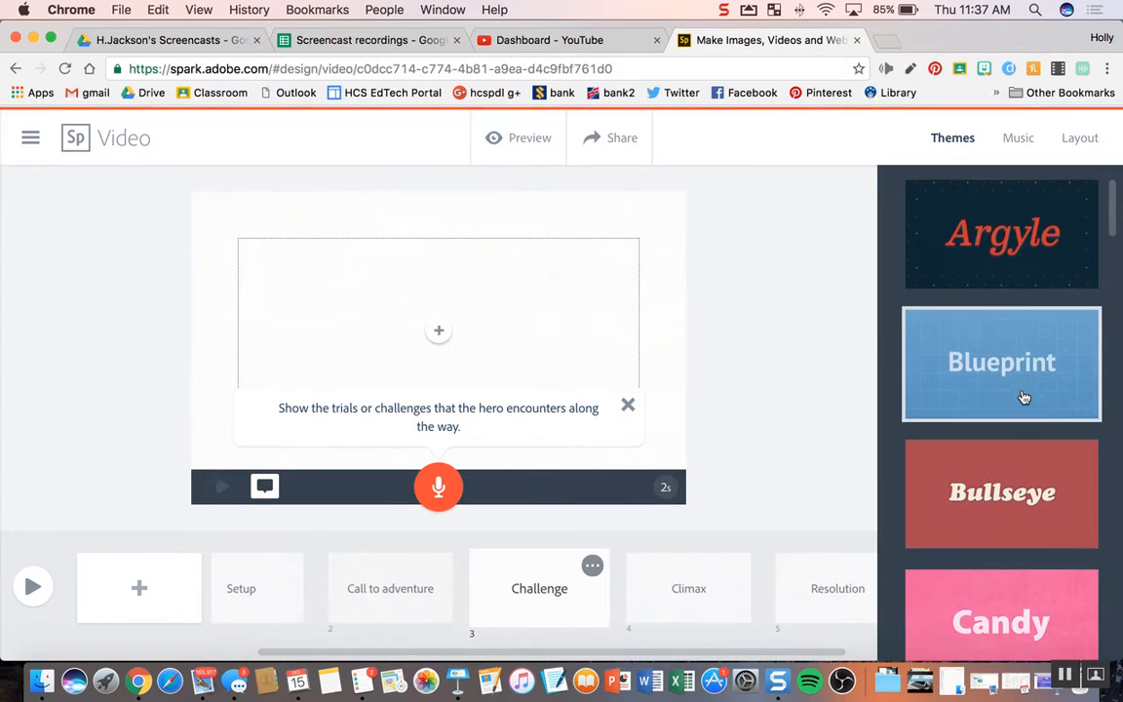
{"action": "left_click", "coordinate": [1037, 236]}
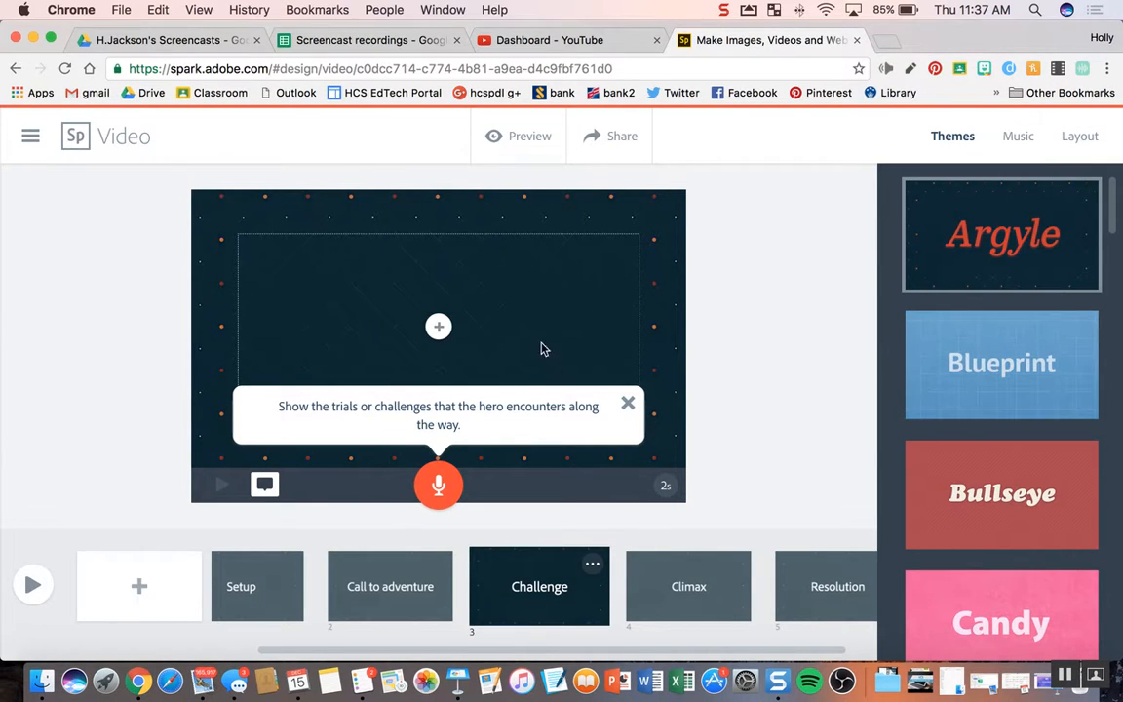
Open the Challenge slide's content options and check the video file selection without adding a clip
{"action": "left_click", "coordinate": [438, 332]}
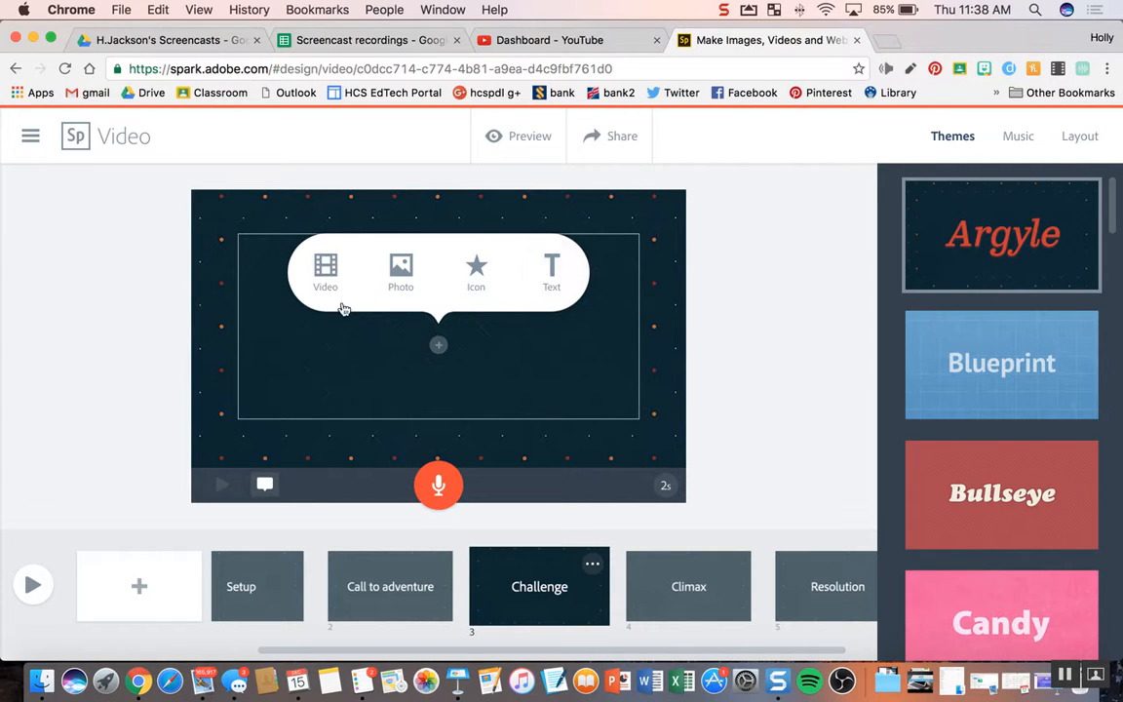
{"action": "left_click", "coordinate": [325, 272]}
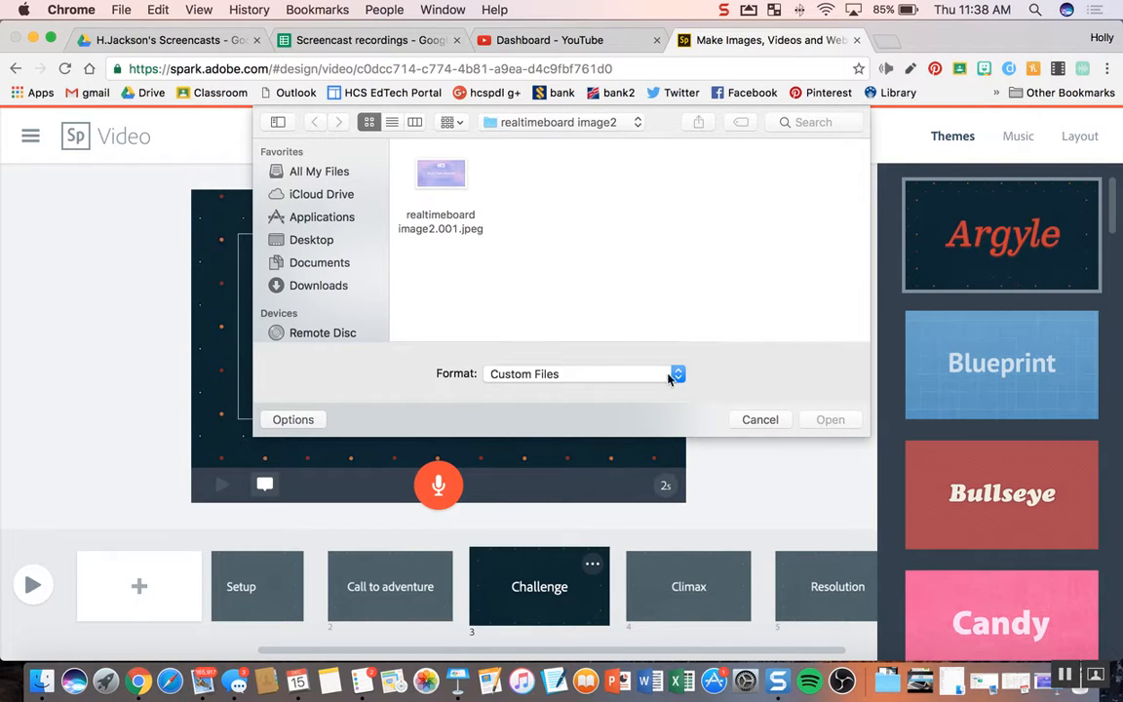
{"action": "left_click", "coordinate": [758, 420]}
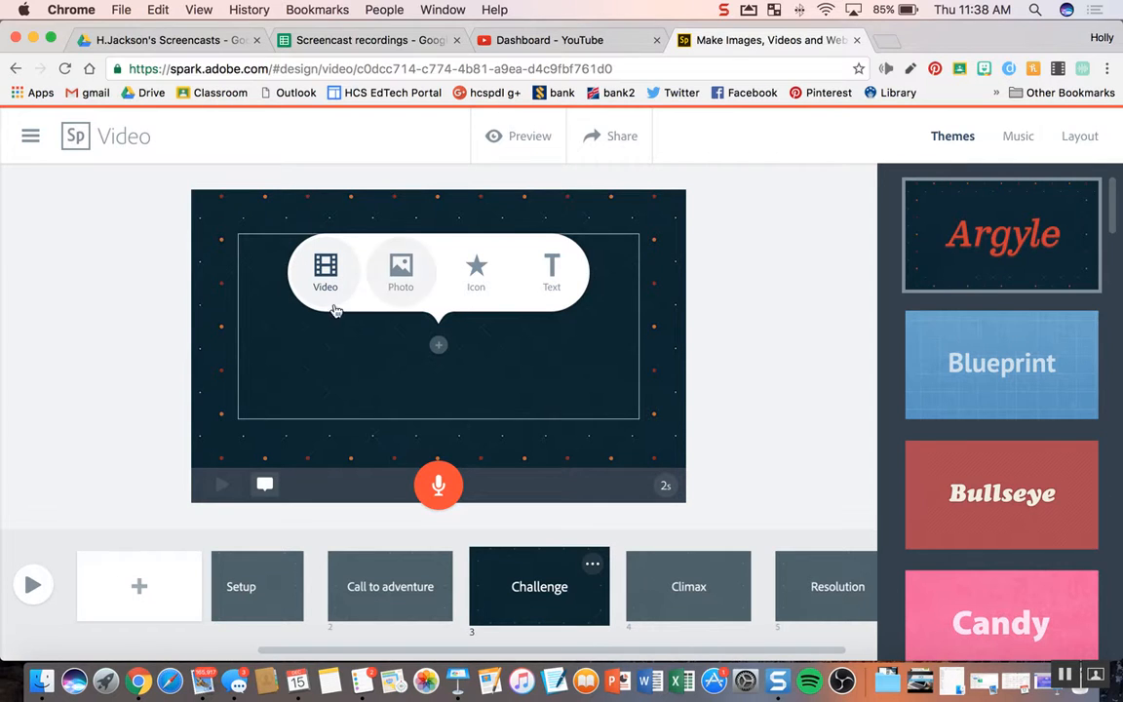
Search the Creative Commons photos for "hunting cap" for the Challenge slide and browse the results
{"action": "left_click", "coordinate": [401, 278]}
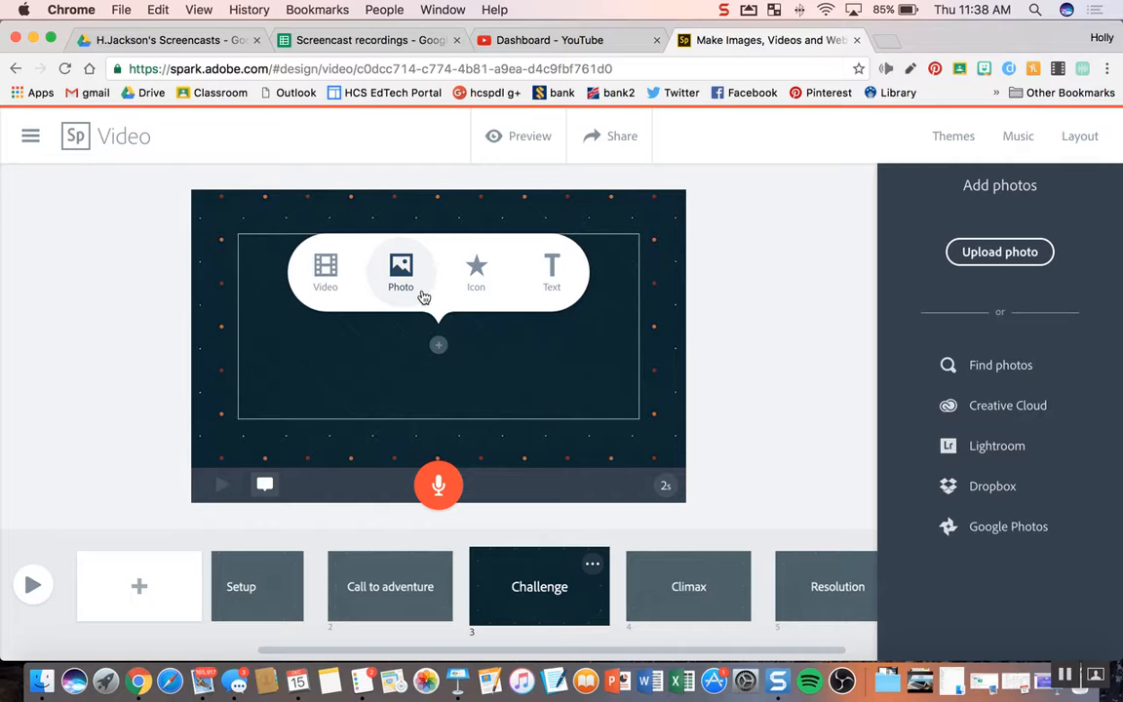
{"action": "left_click", "coordinate": [981, 367]}
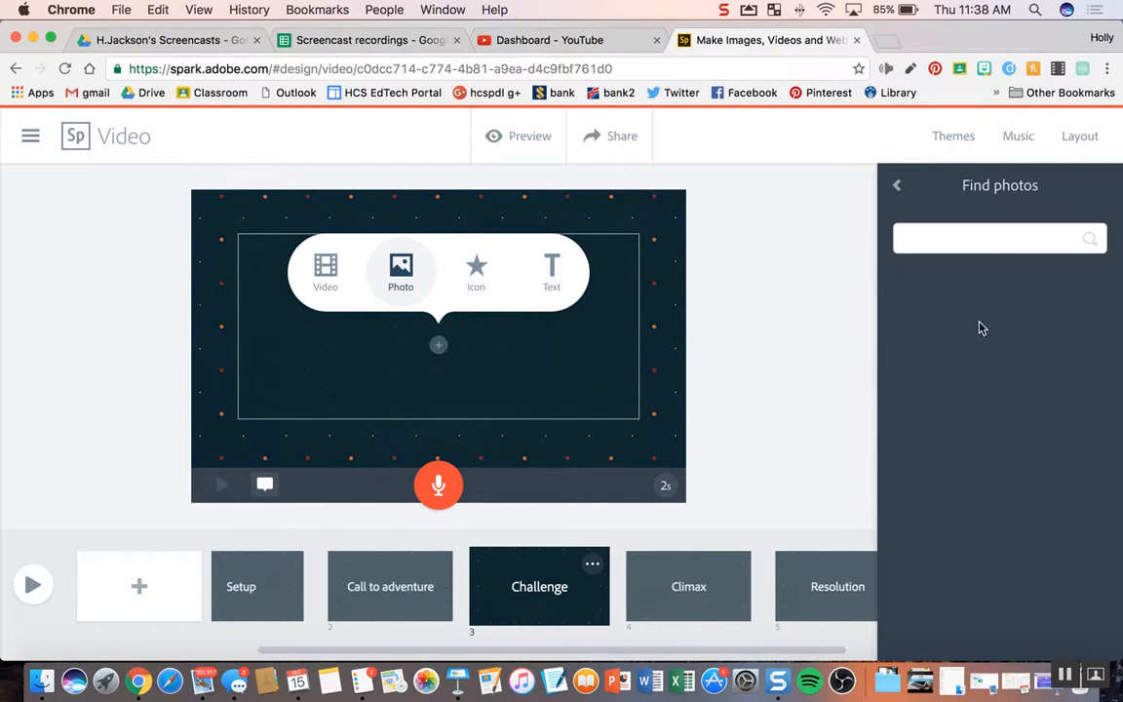
{"action": "type", "text": "hu"}
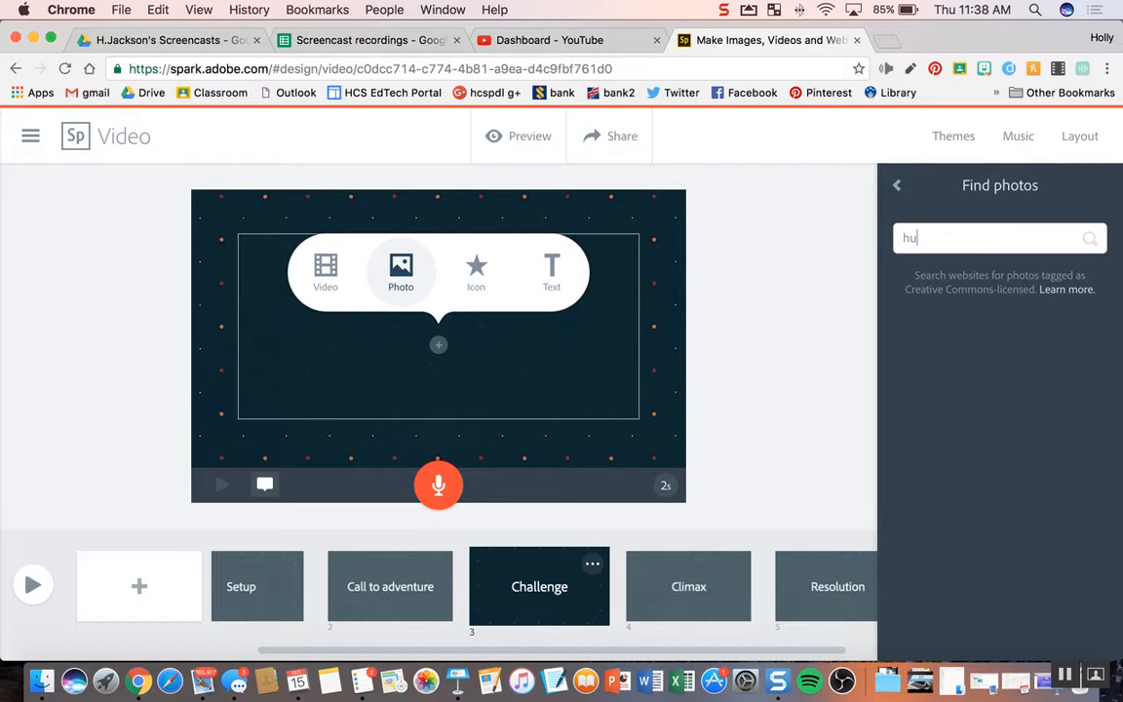
{"action": "type", "text": "nting cap"}
{"action": "key", "text": "Return"}
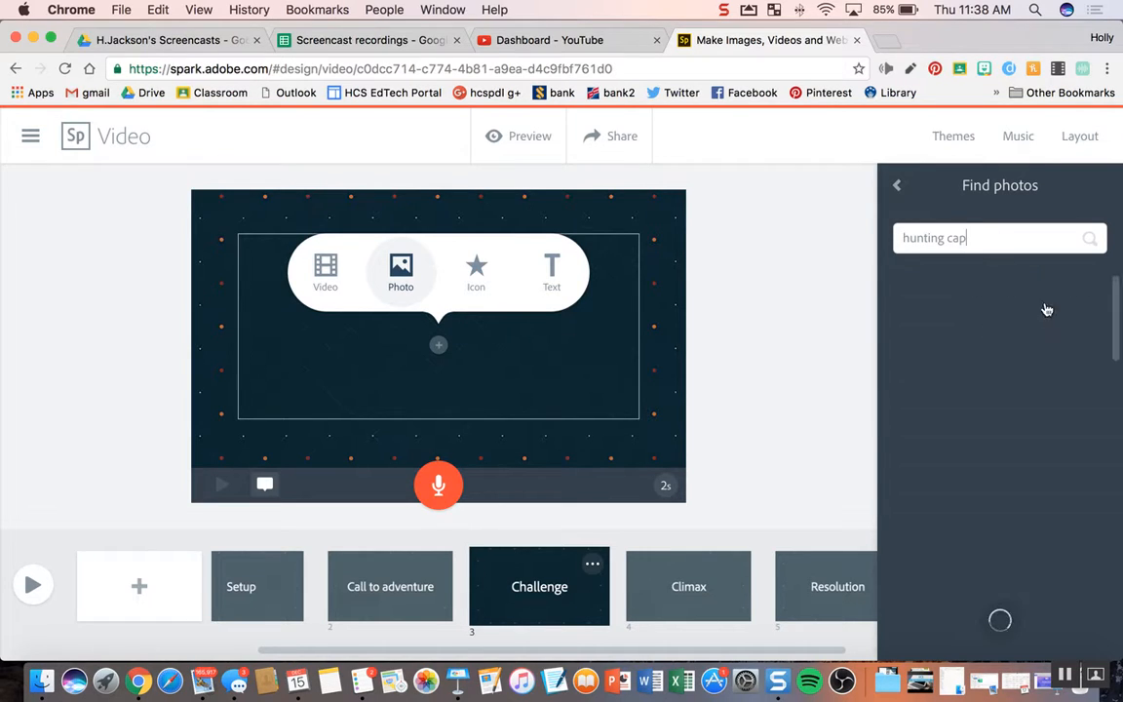
{"action": "scroll", "coordinate": [1057, 389], "scroll_direction": "down", "scroll_amount": 10}
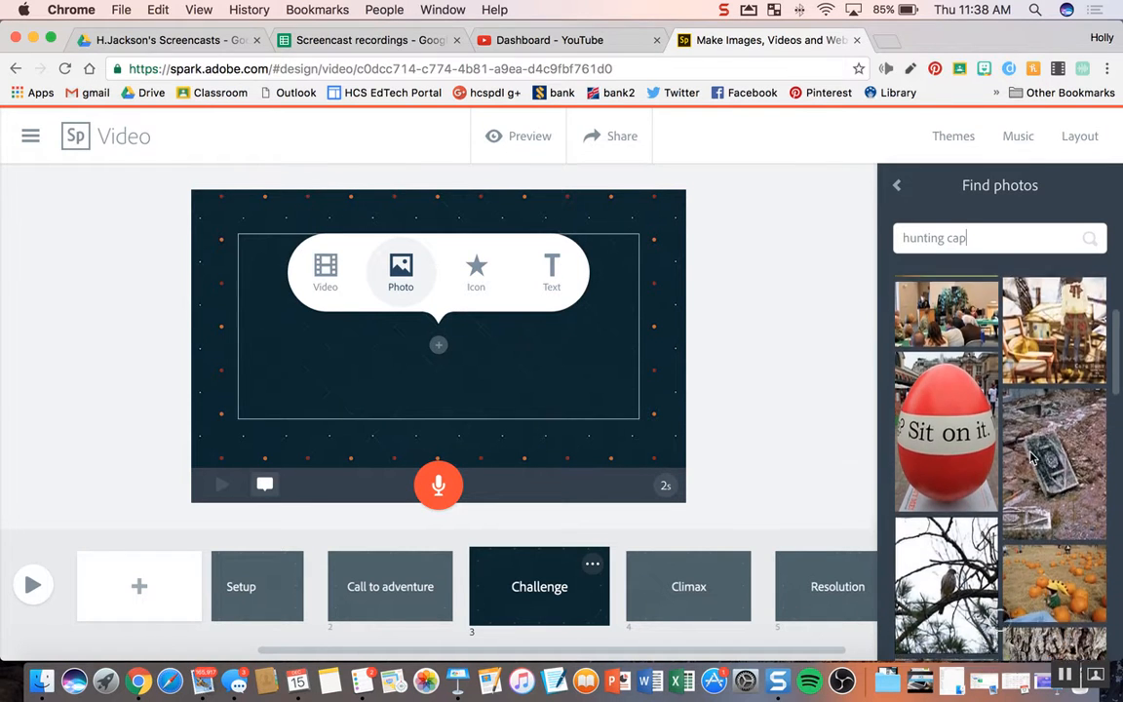
{"action": "scroll", "coordinate": [1036, 454], "scroll_direction": "up", "scroll_amount": 2}
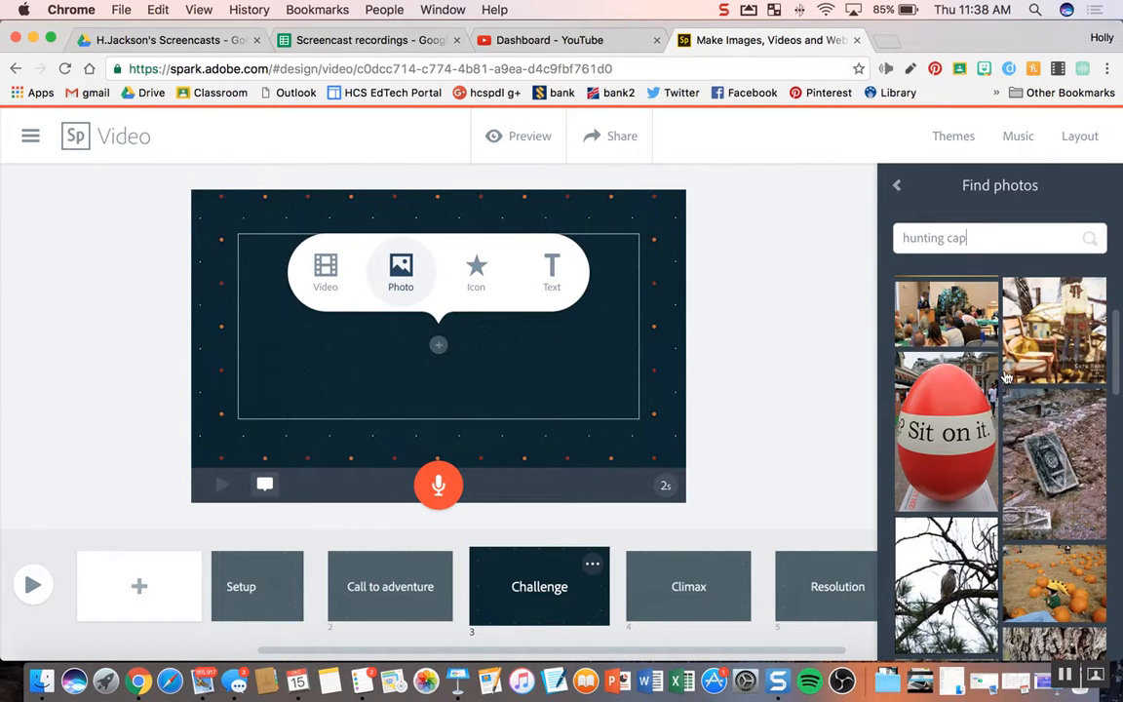
Search the photos for "hat" instead, look over the results and leave the photo search
{"action": "left_click_drag", "start_coordinate": [967, 242], "coordinate": [861, 237]}
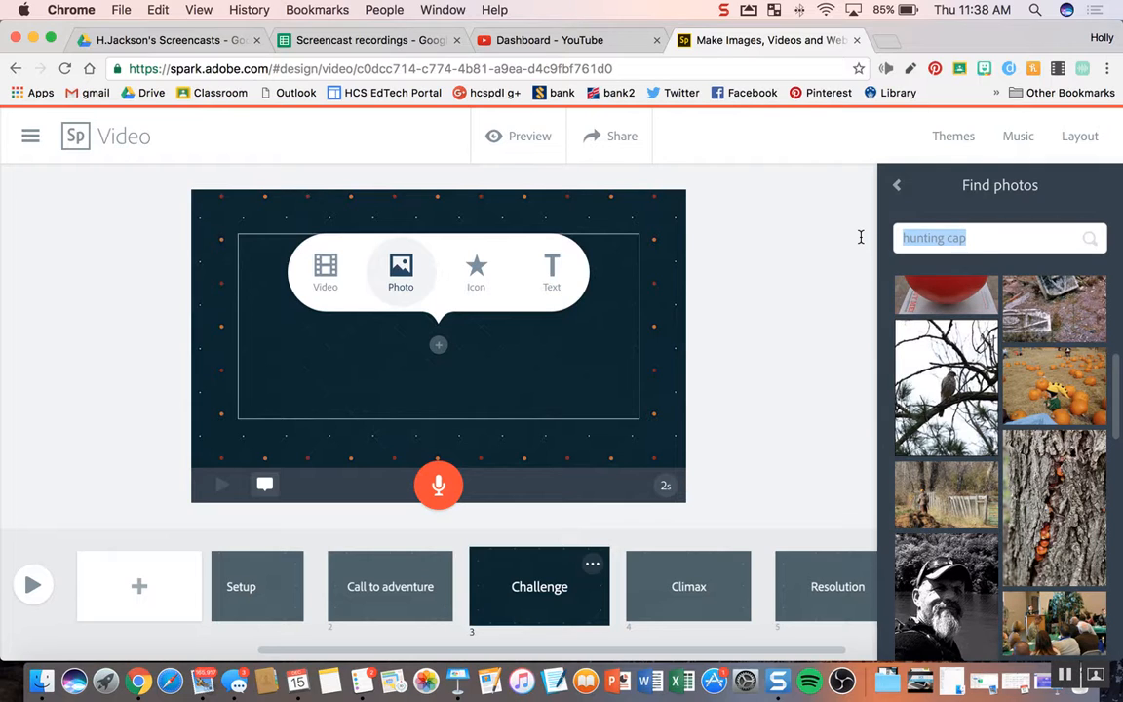
{"action": "type", "text": "hat"}
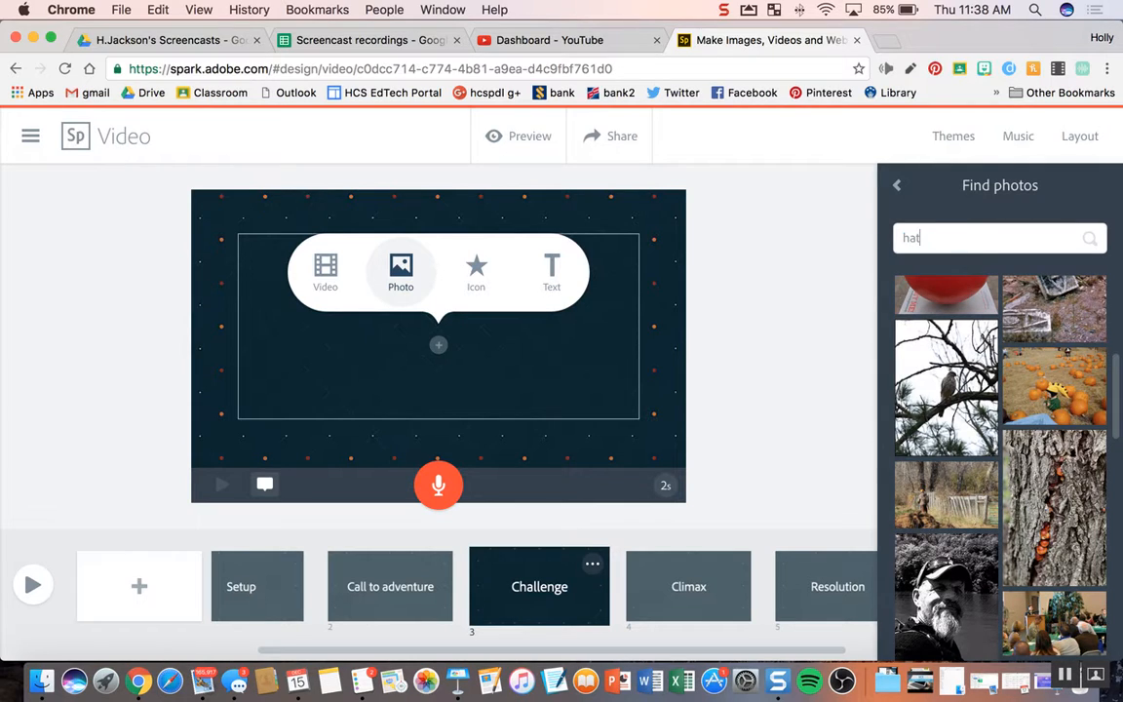
{"action": "key", "text": "Return"}
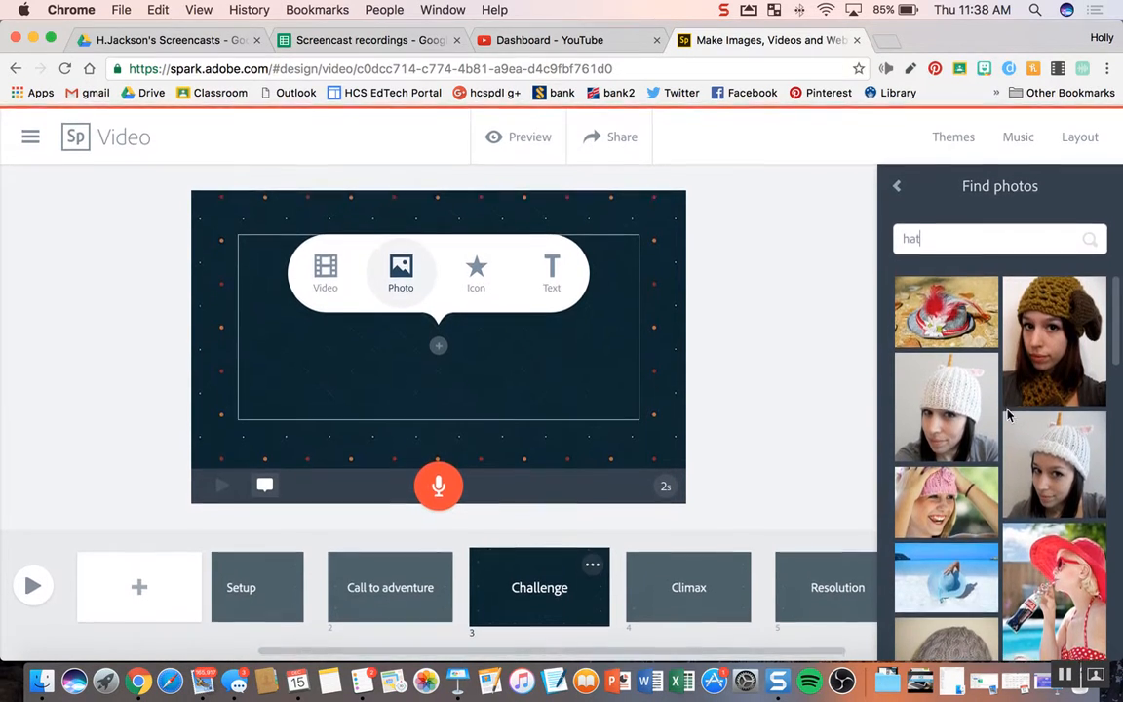
{"action": "left_click", "coordinate": [895, 187]}
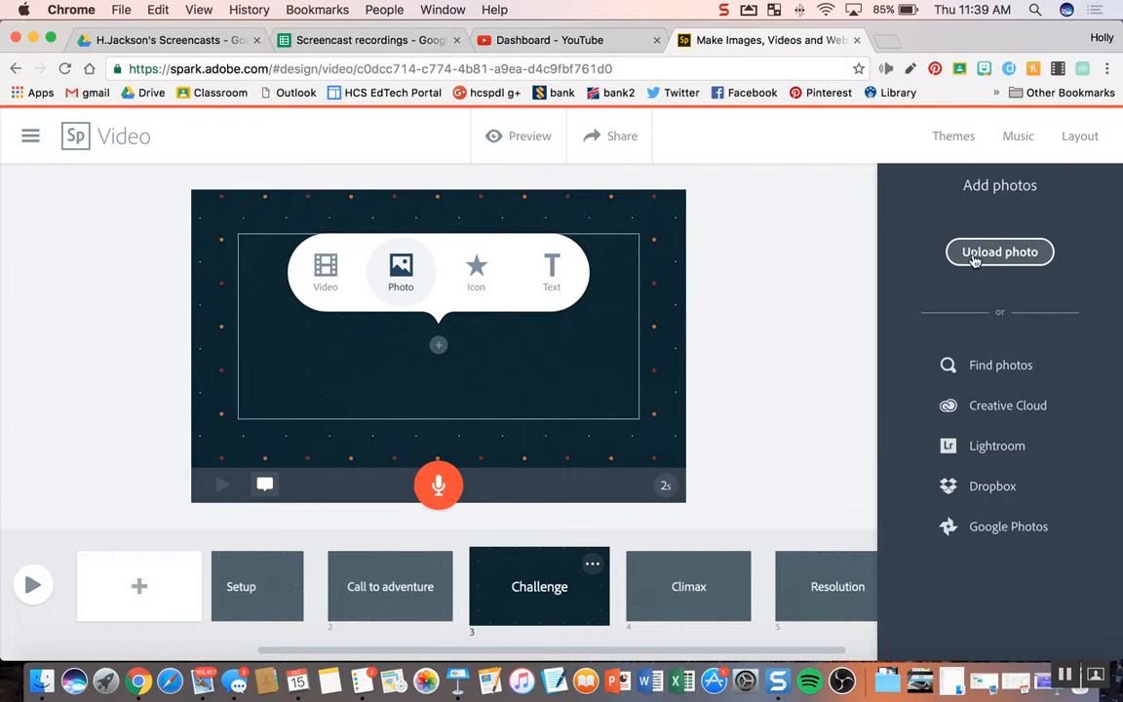
Search the icons for "hat" and add the solid baseball cap icon to the Challenge slide, after trying the striped outline cap
{"action": "left_click", "coordinate": [473, 265]}
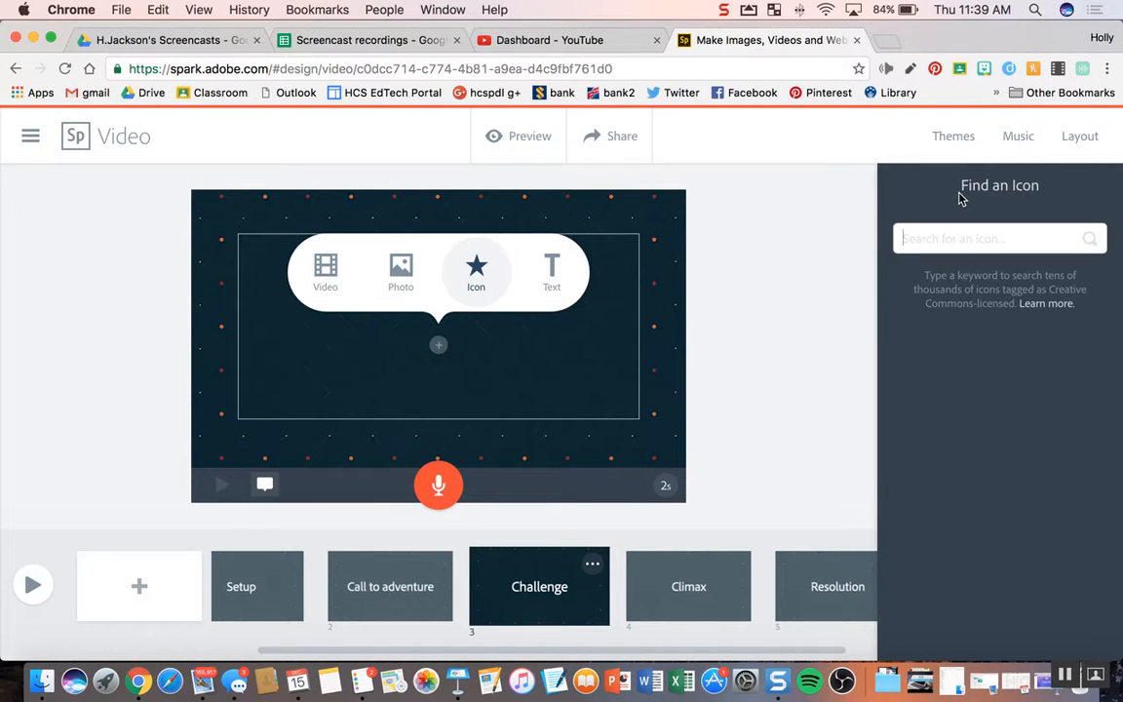
{"action": "type", "text": "hat"}
{"action": "key", "text": "Return"}
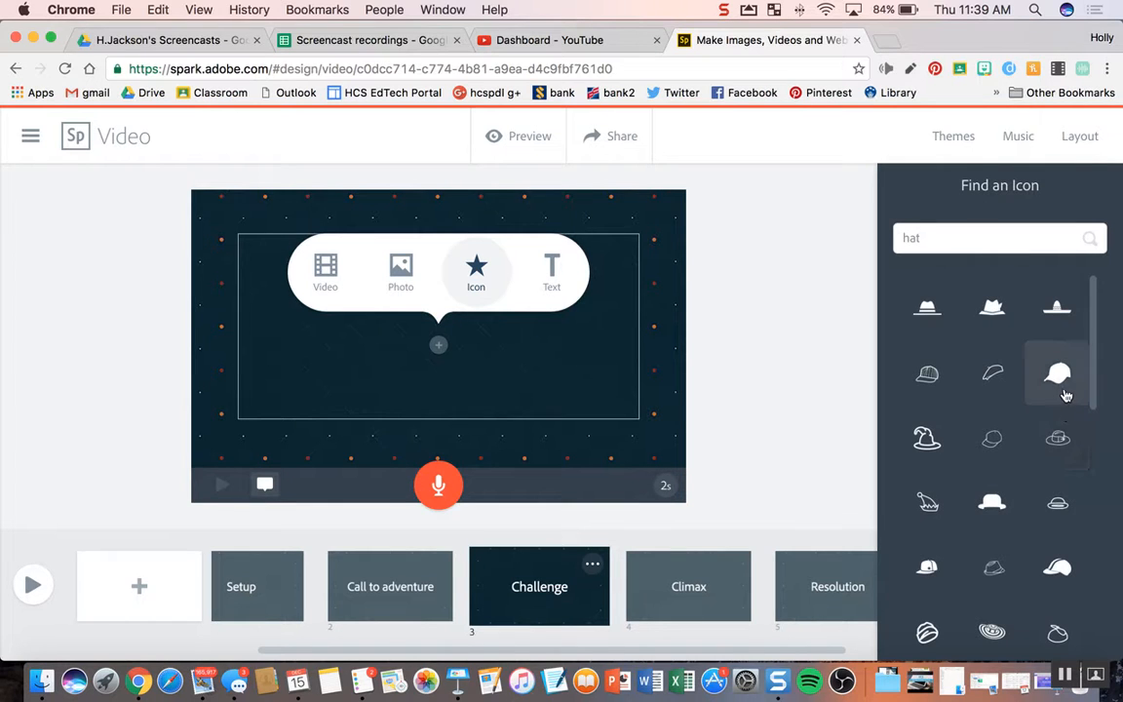
{"action": "left_click", "coordinate": [933, 381]}
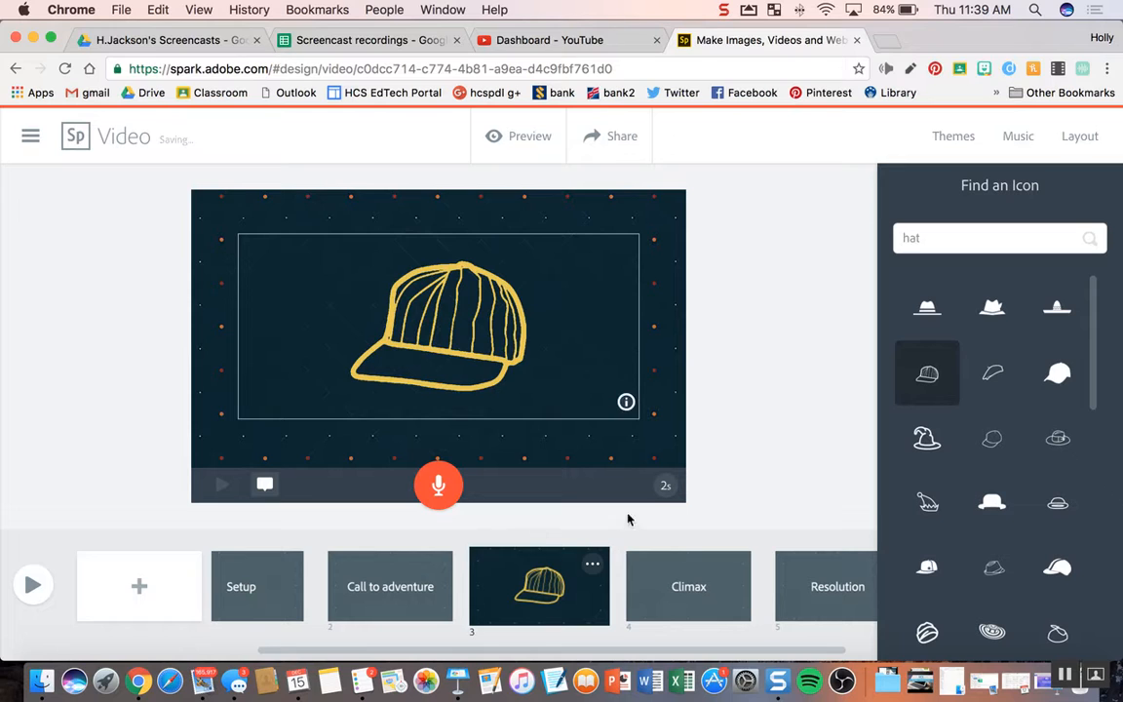
{"action": "left_click", "coordinate": [1060, 377]}
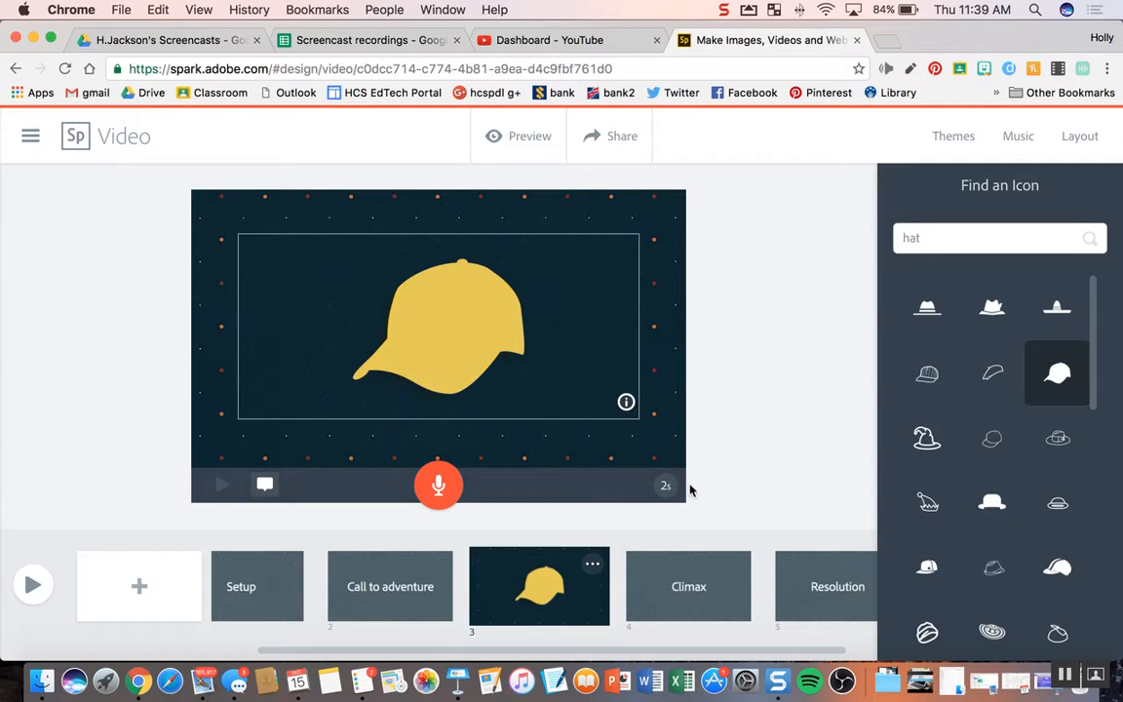
Set the video's background music to the Thematic track Medieval Times
{"action": "left_click", "coordinate": [959, 142]}
{"action": "left_click", "coordinate": [1008, 144]}
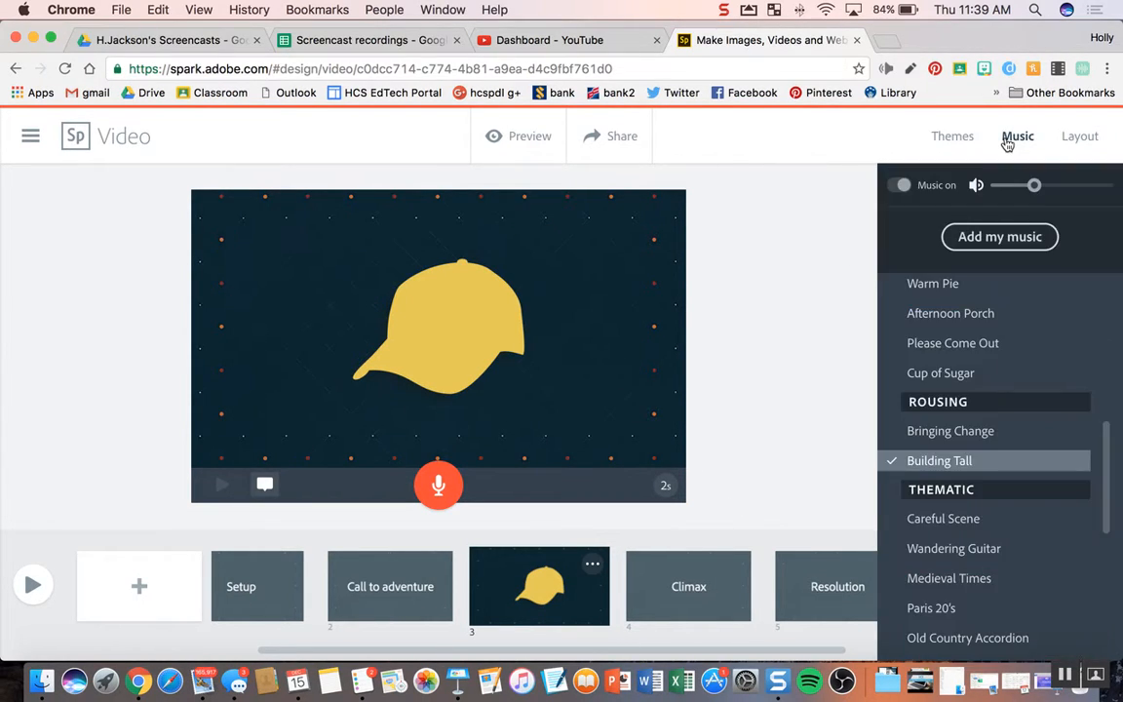
{"action": "scroll", "coordinate": [960, 418], "scroll_direction": "down", "scroll_amount": 1}
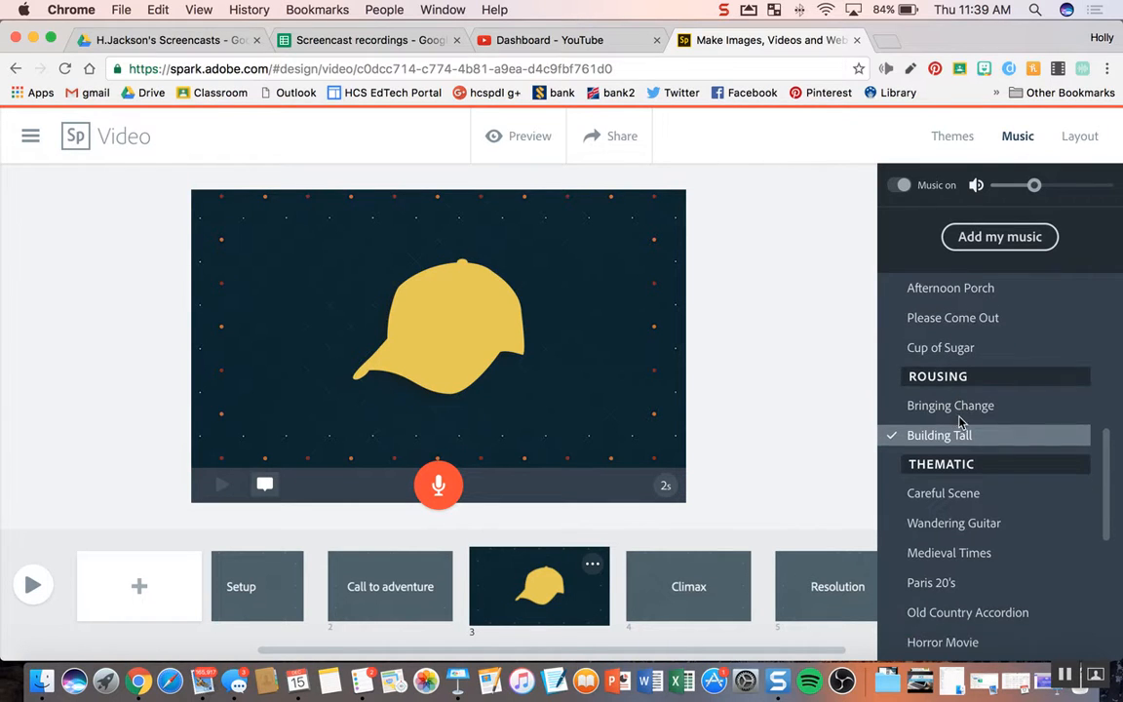
{"action": "scroll", "coordinate": [960, 421], "scroll_direction": "up", "scroll_amount": 3}
{"action": "scroll", "coordinate": [960, 421], "scroll_direction": "down", "scroll_amount": 3}
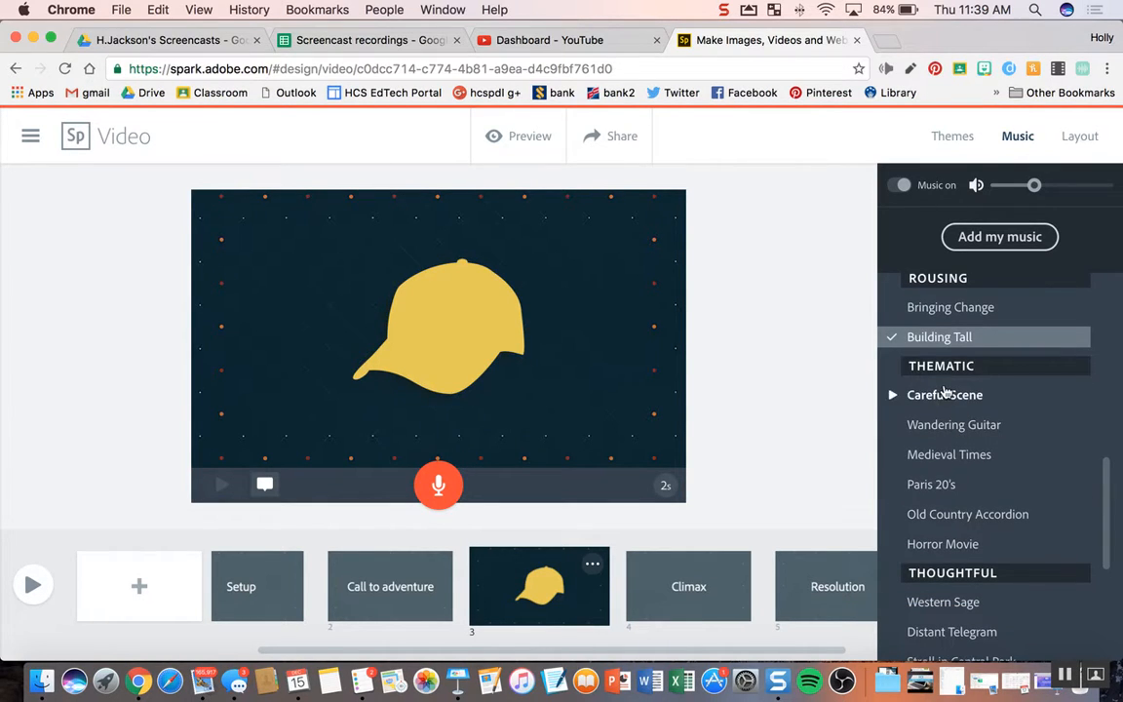
{"action": "left_click", "coordinate": [921, 454]}
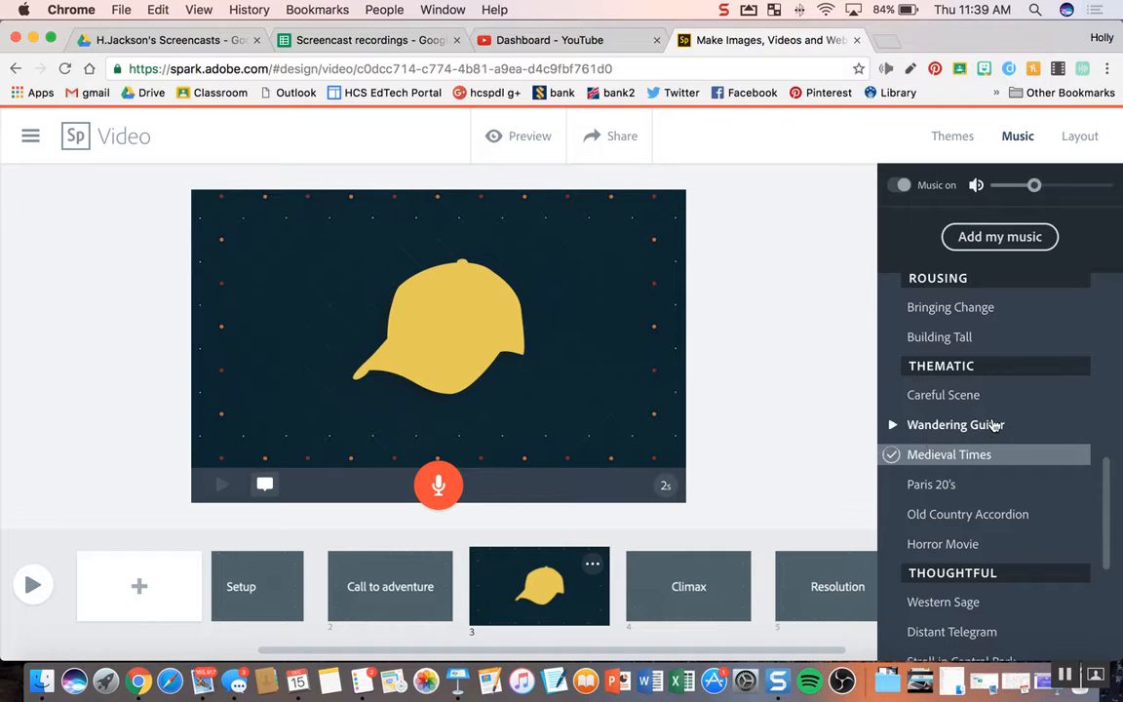
Preview the Wandering Guitar, Paris 20's and Western Sage tracks, and check the file selection for uploading own music
{"action": "left_click", "coordinate": [893, 427]}
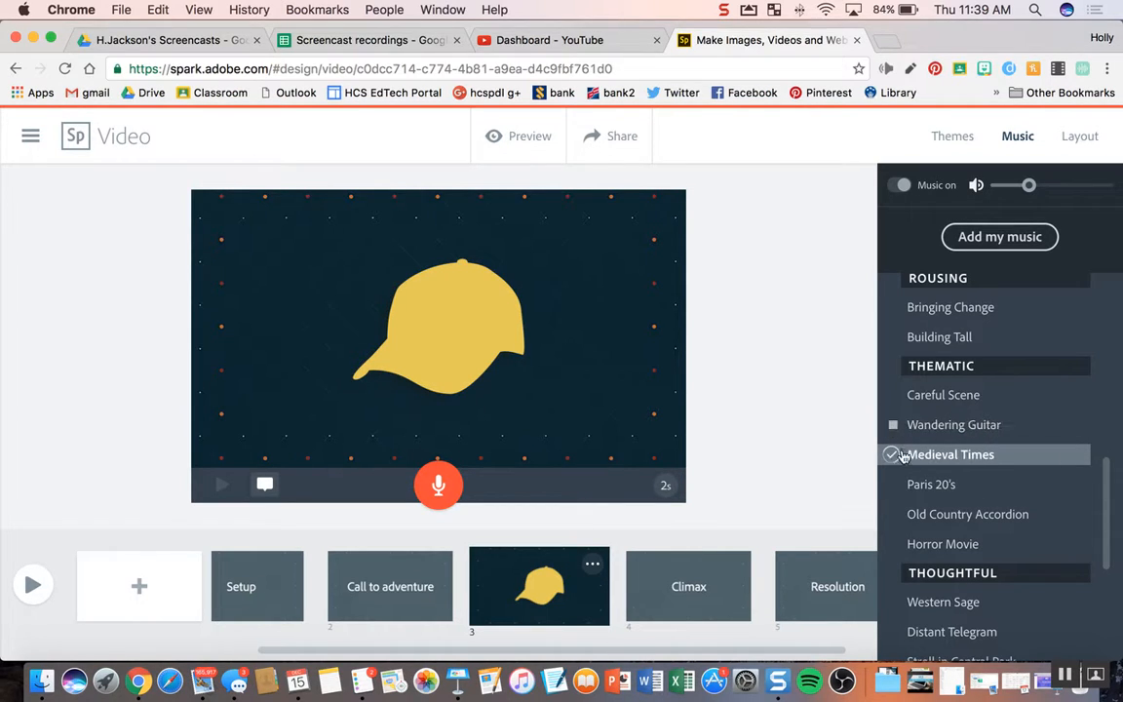
{"action": "left_click", "coordinate": [895, 487]}
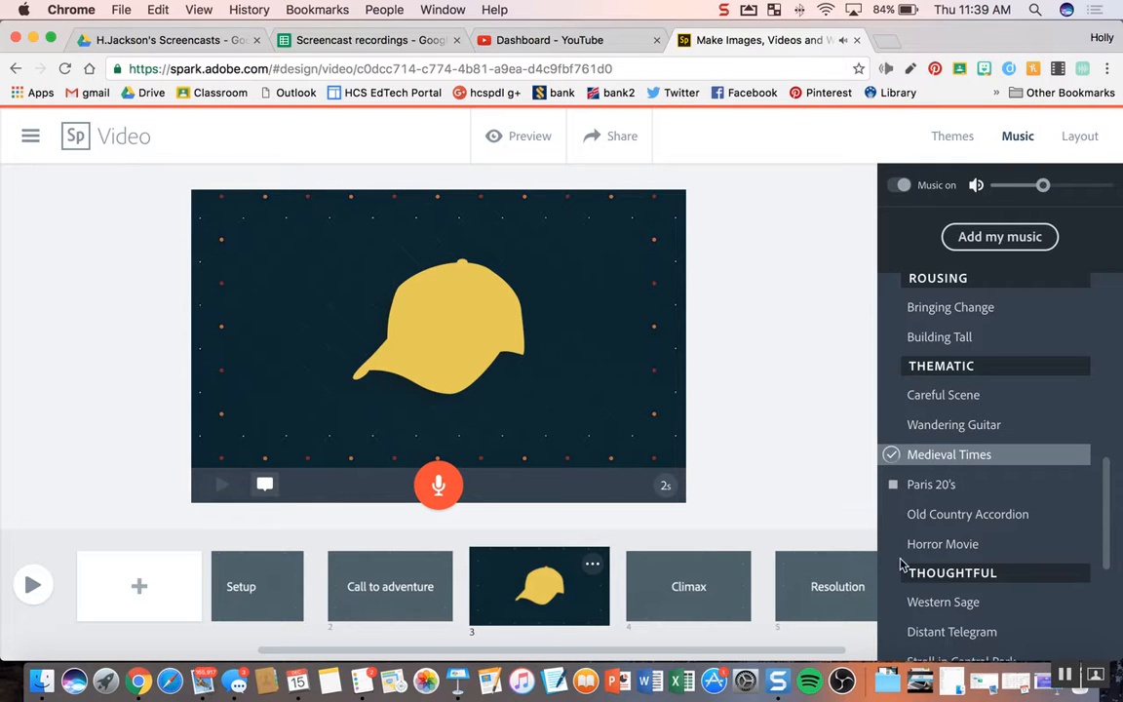
{"action": "scroll", "coordinate": [902, 555], "scroll_direction": "down", "scroll_amount": 2}
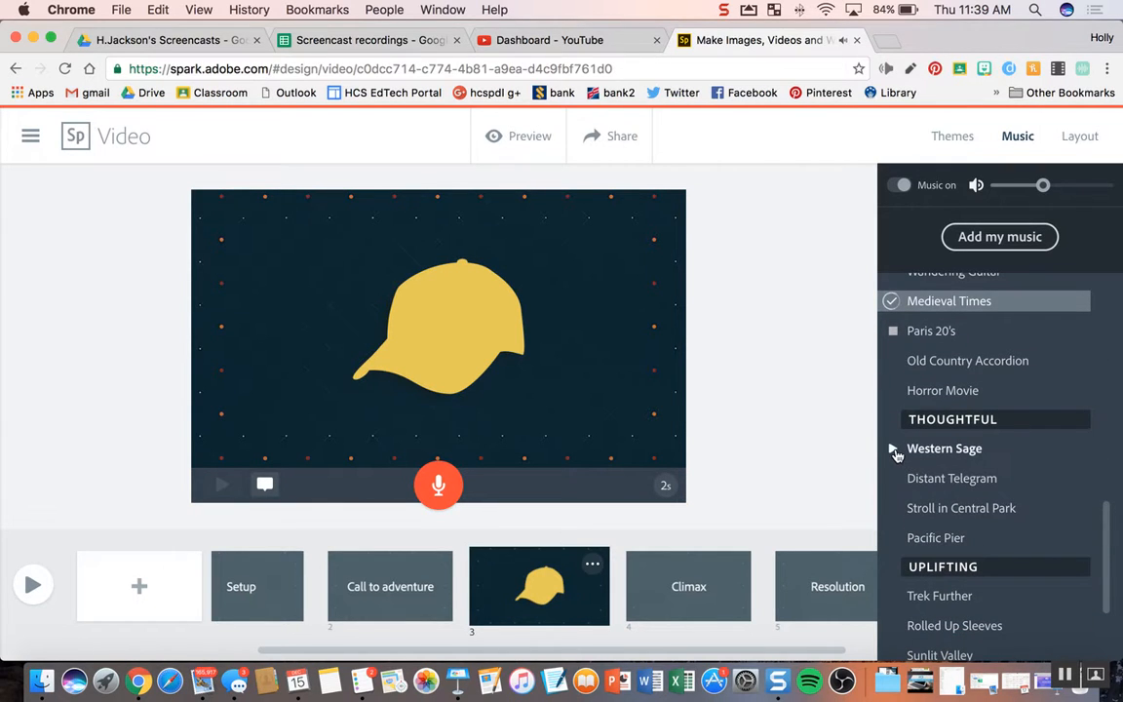
{"action": "left_click", "coordinate": [893, 448]}
{"action": "scroll", "coordinate": [907, 539], "scroll_direction": "down", "scroll_amount": 1}
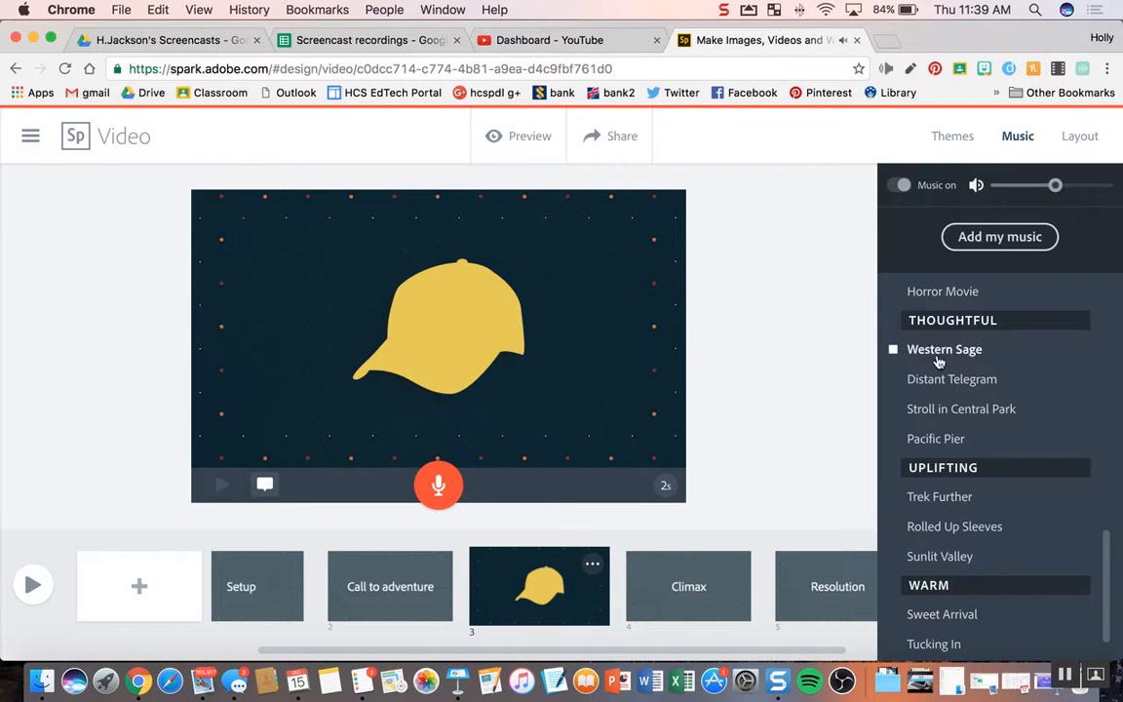
{"action": "left_click", "coordinate": [895, 352]}
{"action": "left_click", "coordinate": [1013, 240]}
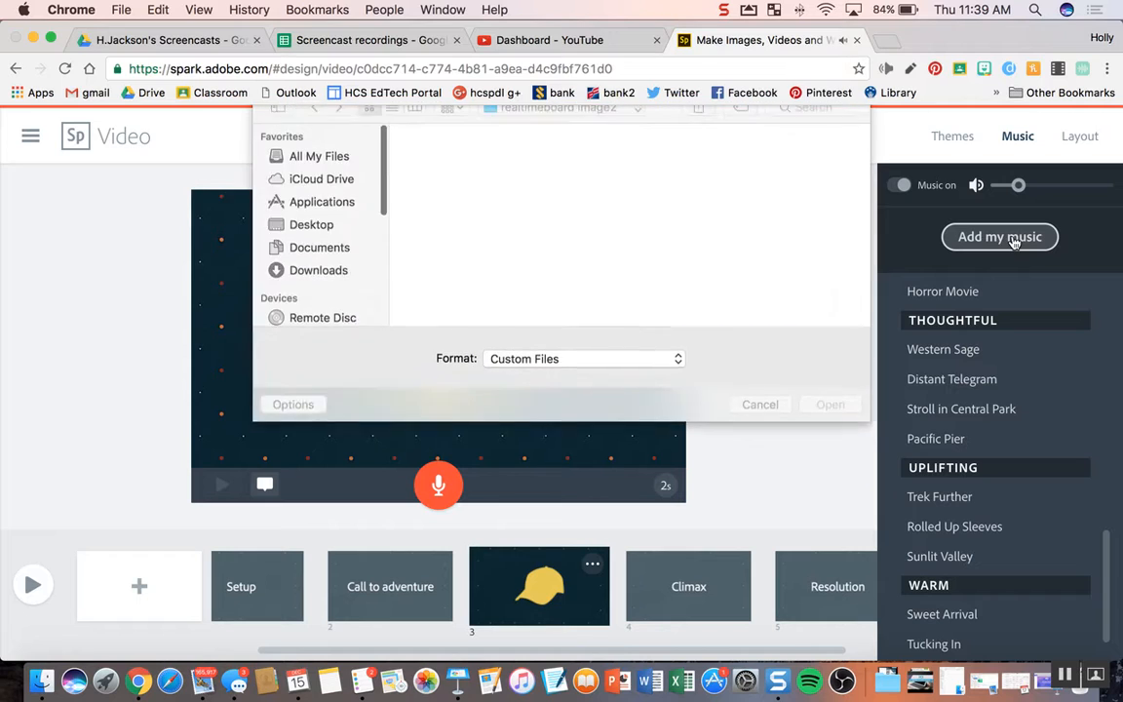
{"action": "left_click", "coordinate": [759, 420]}
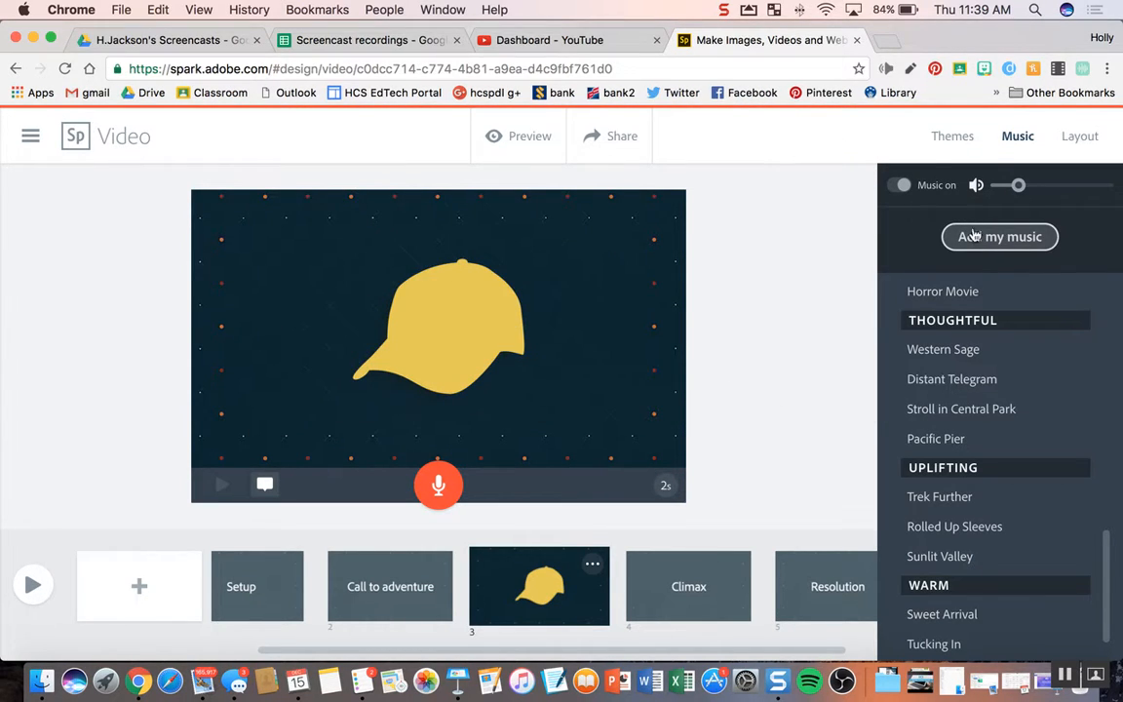
Change the Setup slide's layout to Thing + caption, after trying Two things
{"action": "left_click", "coordinate": [1073, 145]}
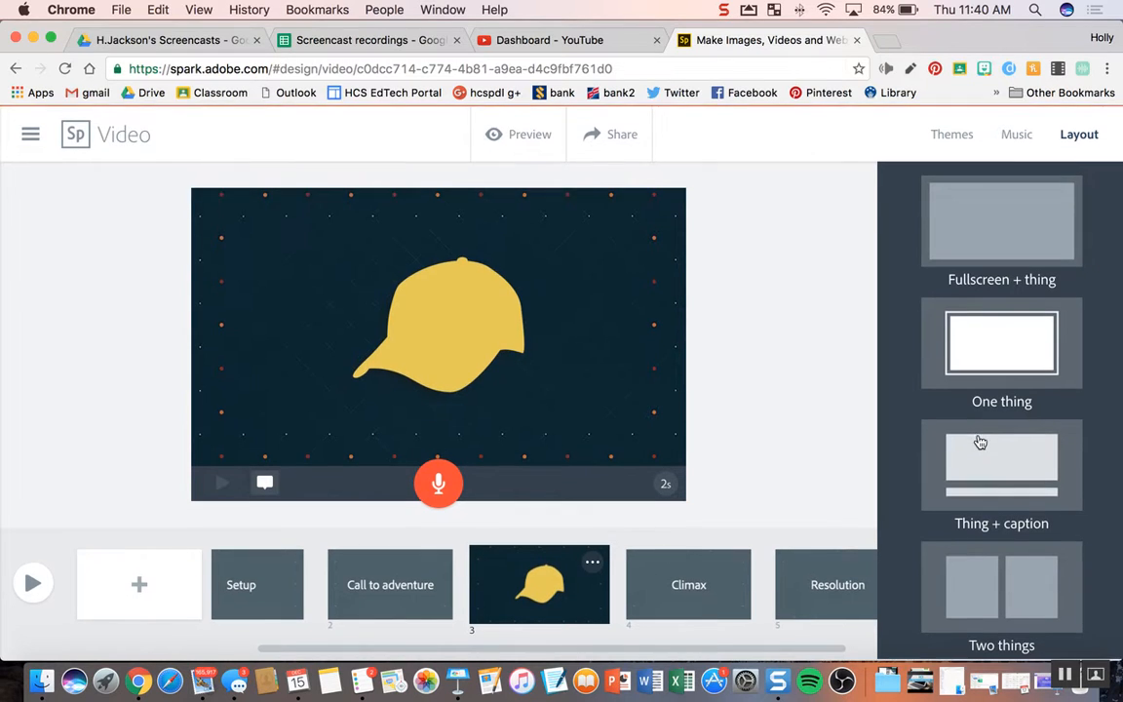
{"action": "right_click", "coordinate": [968, 470]}
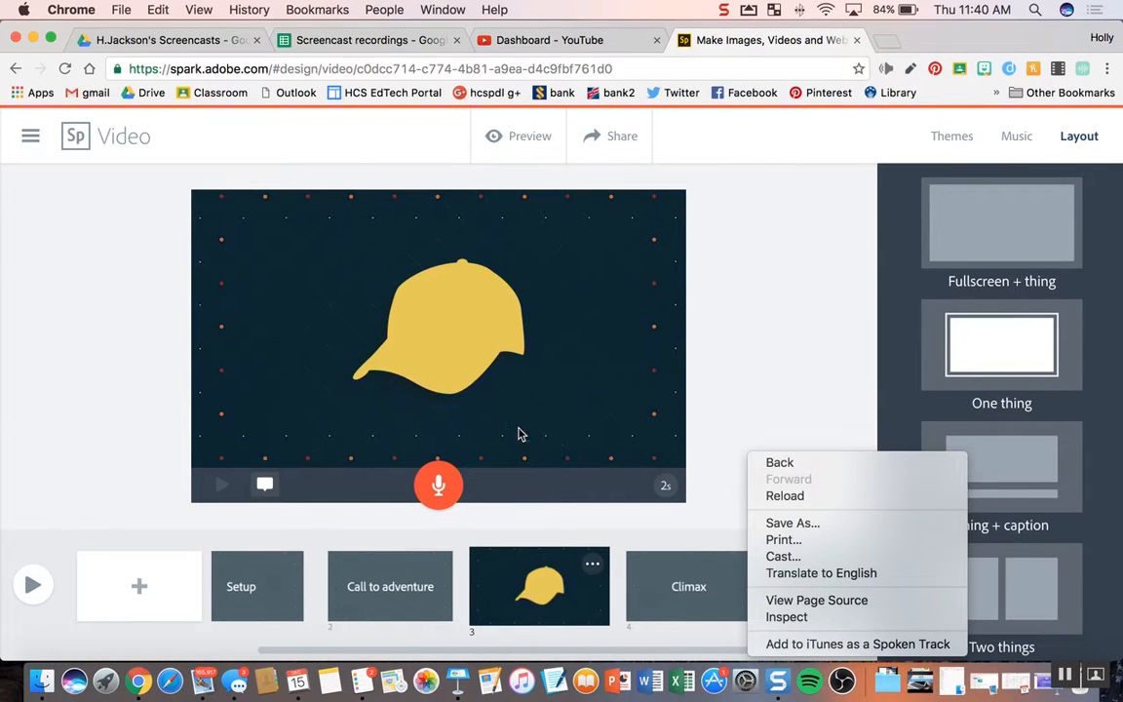
{"action": "left_click", "coordinate": [357, 605]}
{"action": "left_click", "coordinate": [370, 593]}
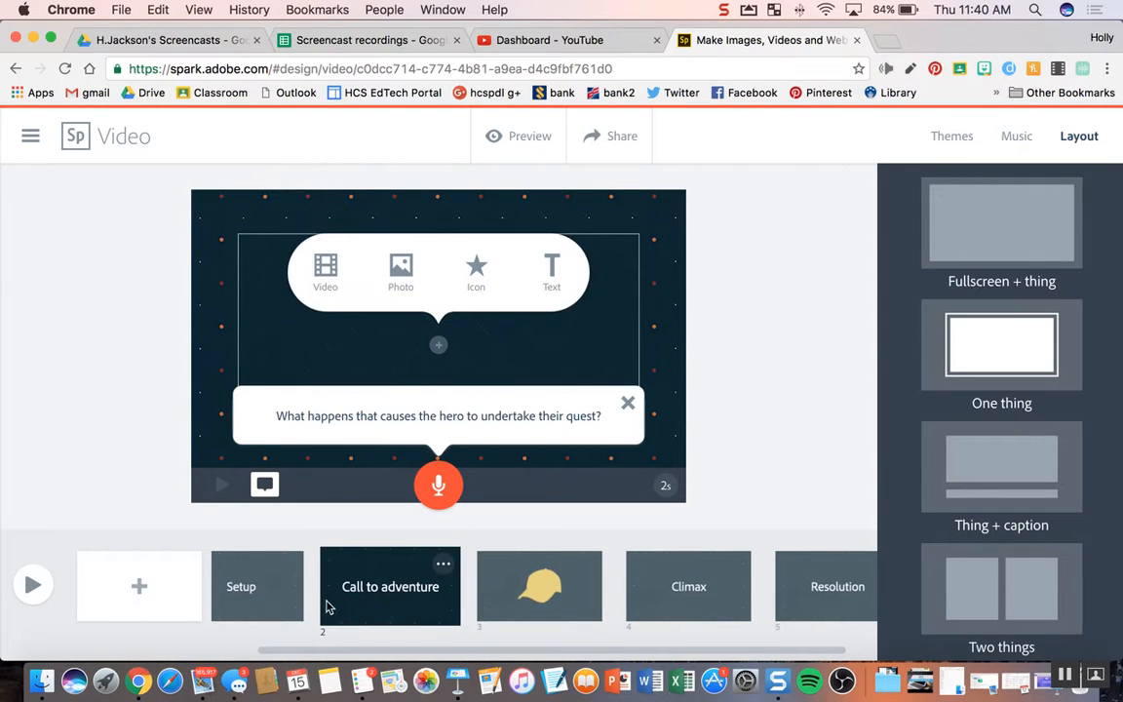
{"action": "left_click", "coordinate": [289, 592]}
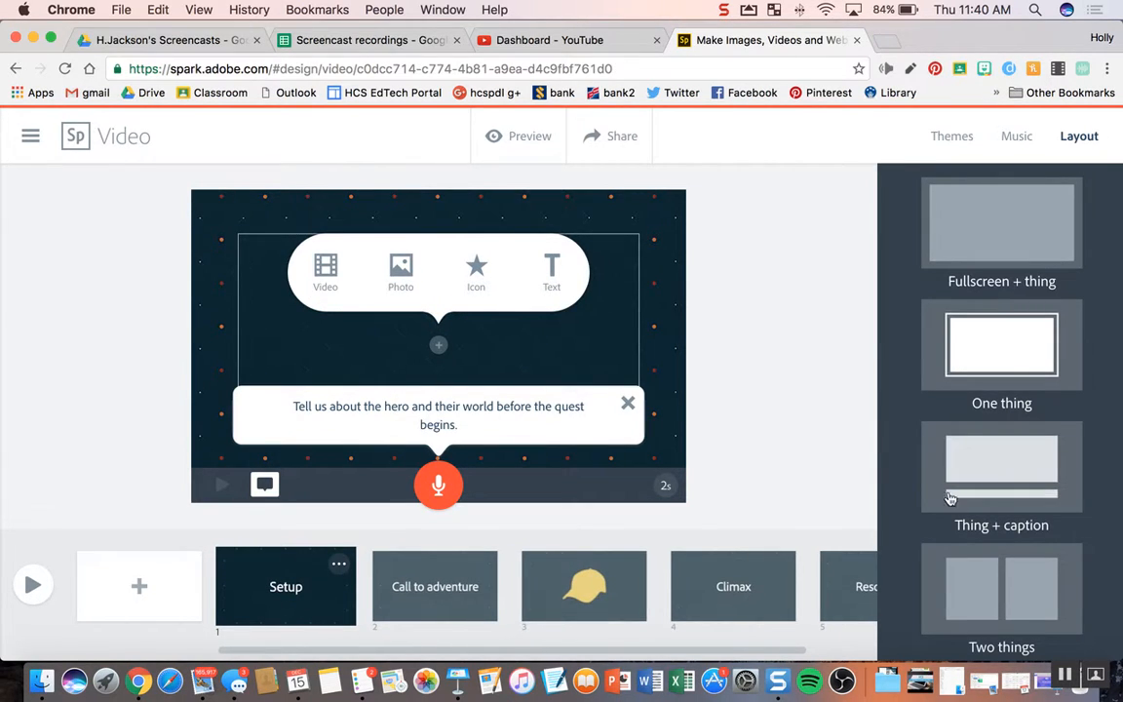
{"action": "scroll", "coordinate": [970, 539], "scroll_direction": "down", "scroll_amount": 1}
{"action": "left_click", "coordinate": [978, 588]}
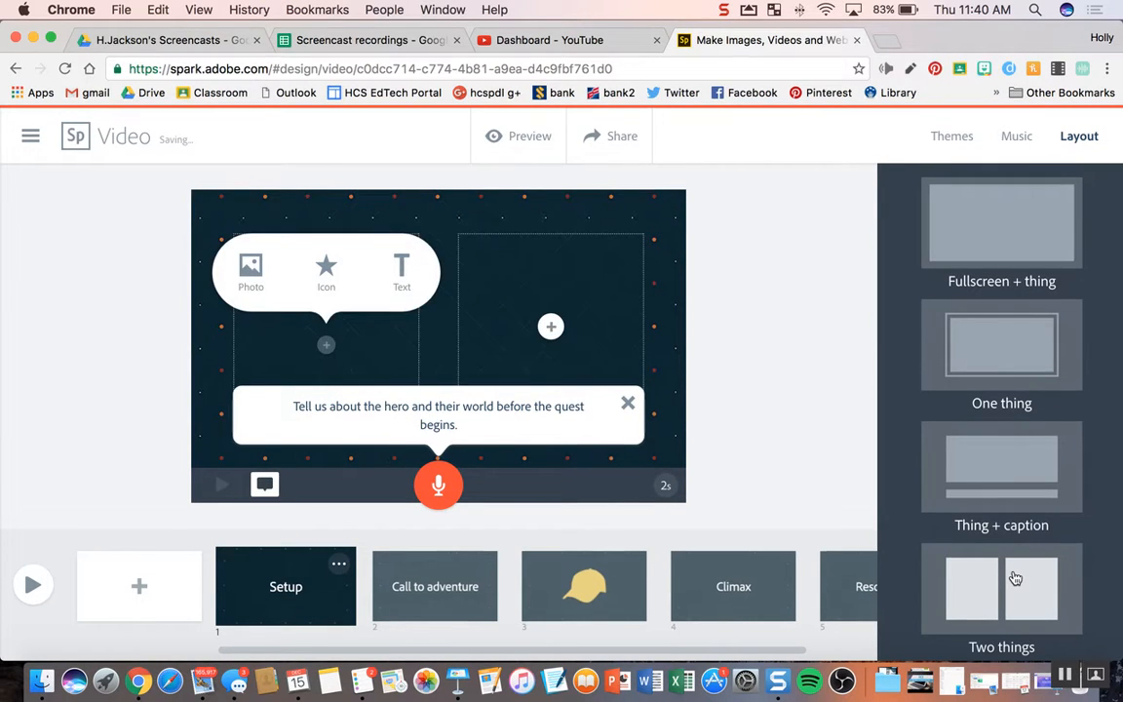
{"action": "left_click", "coordinate": [1022, 498]}
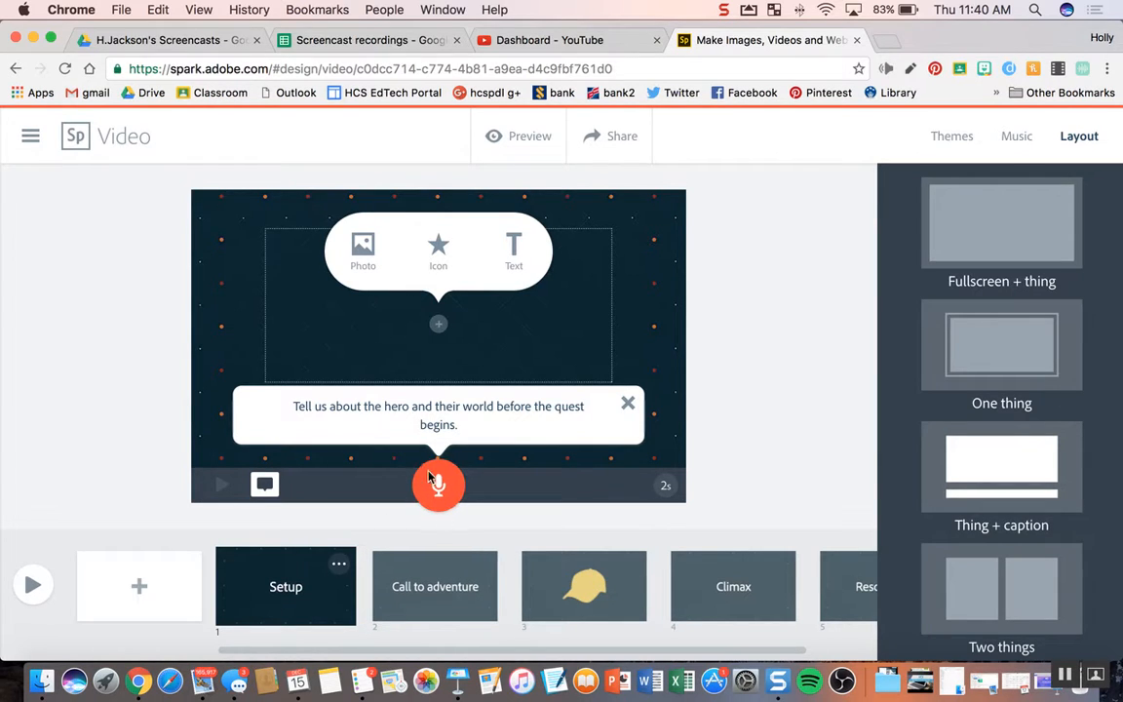
Hide the story prompt on the Setup slide and caption it "Holden's Journey", leaving the main content area empty
{"action": "left_click", "coordinate": [263, 485]}
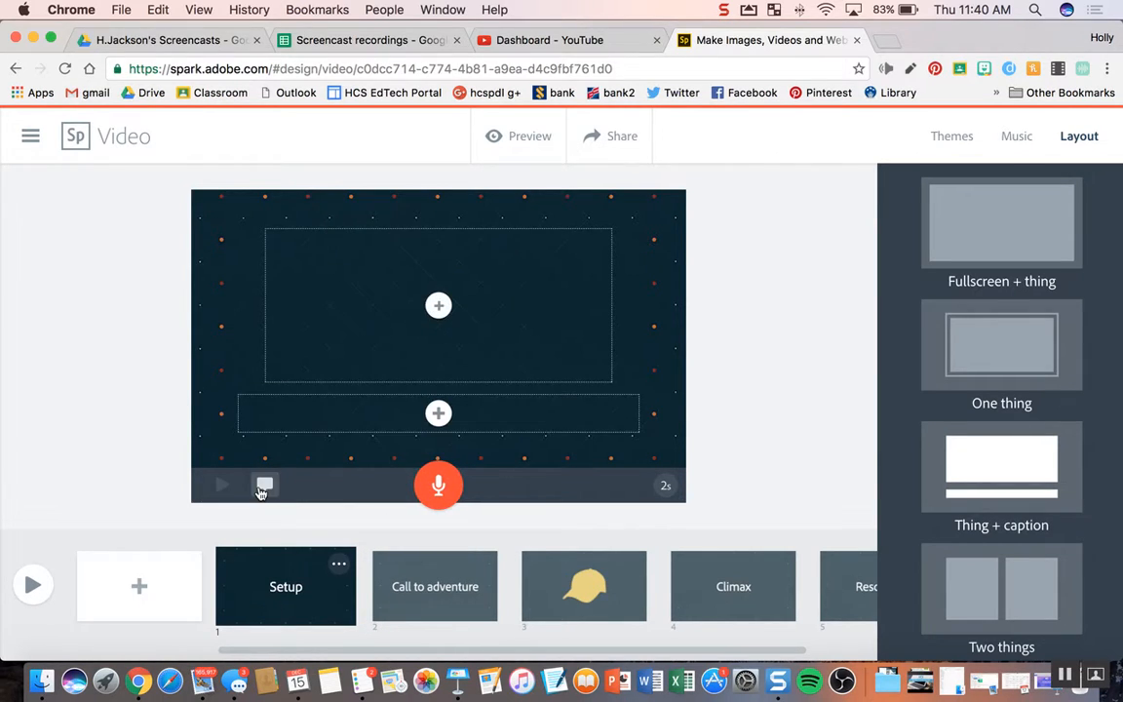
{"action": "left_click", "coordinate": [434, 414]}
{"action": "type", "text": "H"}
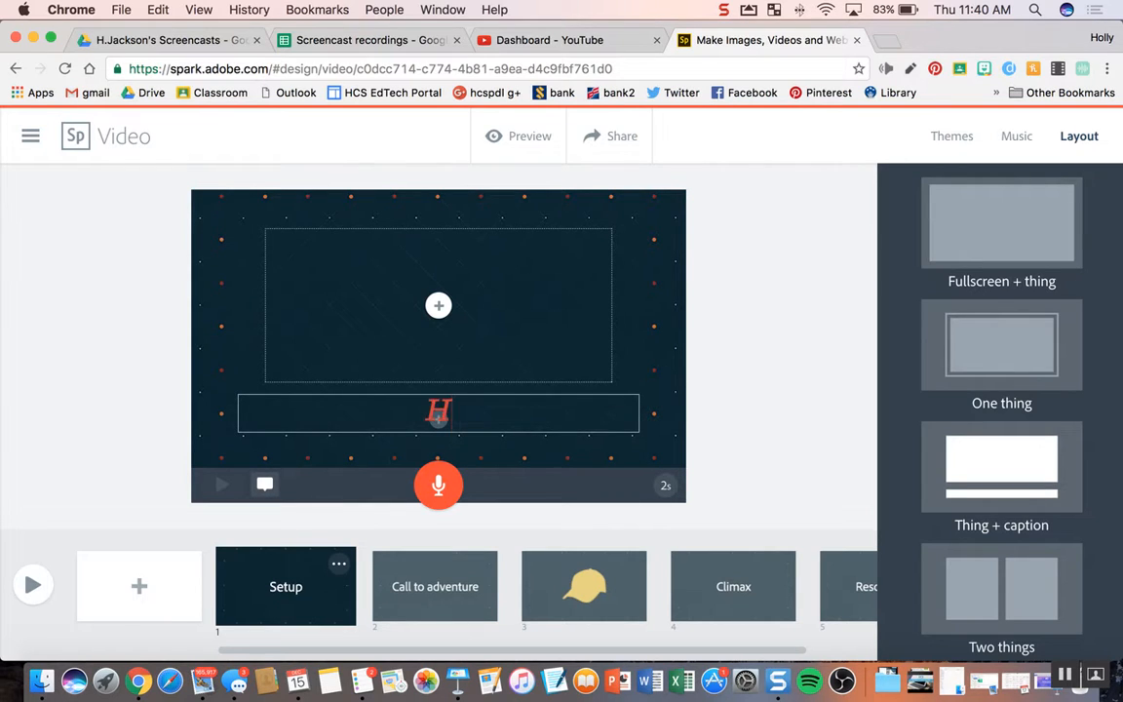
{"action": "type", "text": "olden's Journey"}
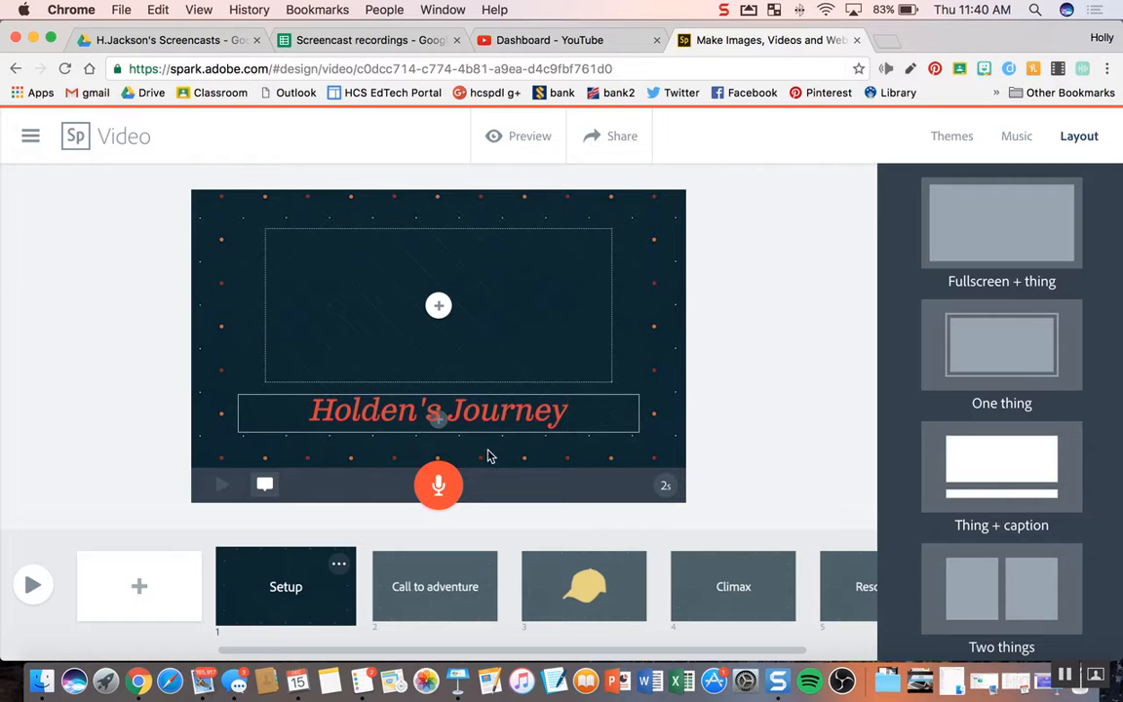
{"action": "left_click", "coordinate": [538, 451]}
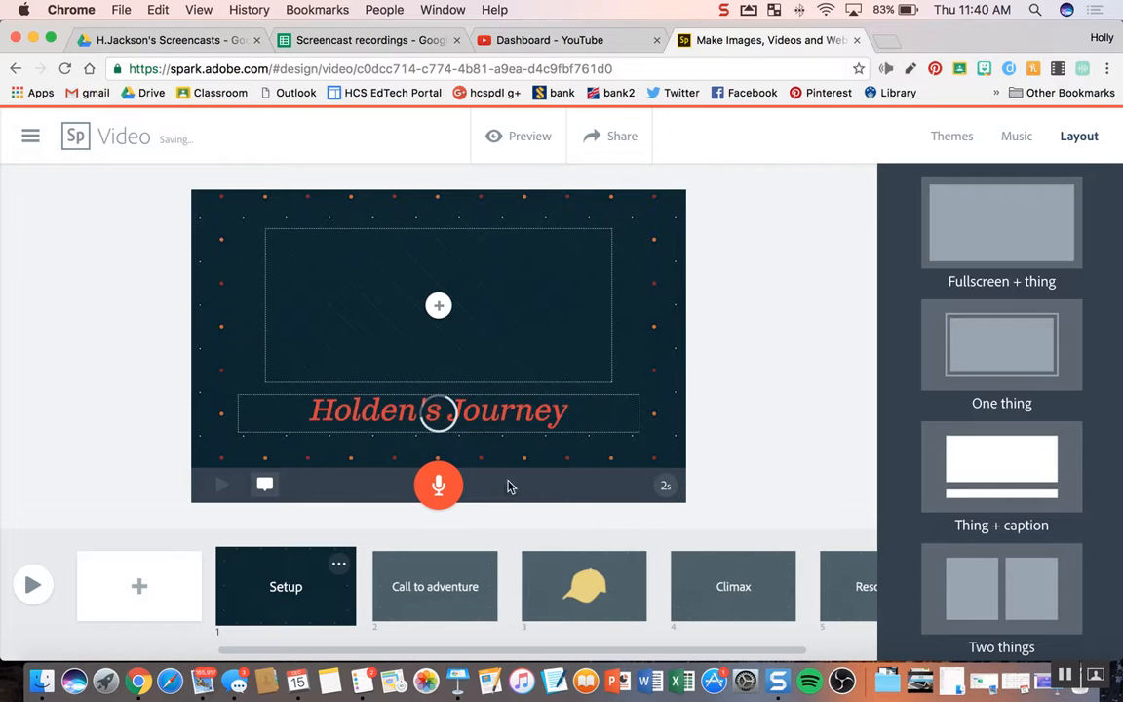
{"action": "left_click", "coordinate": [439, 308]}
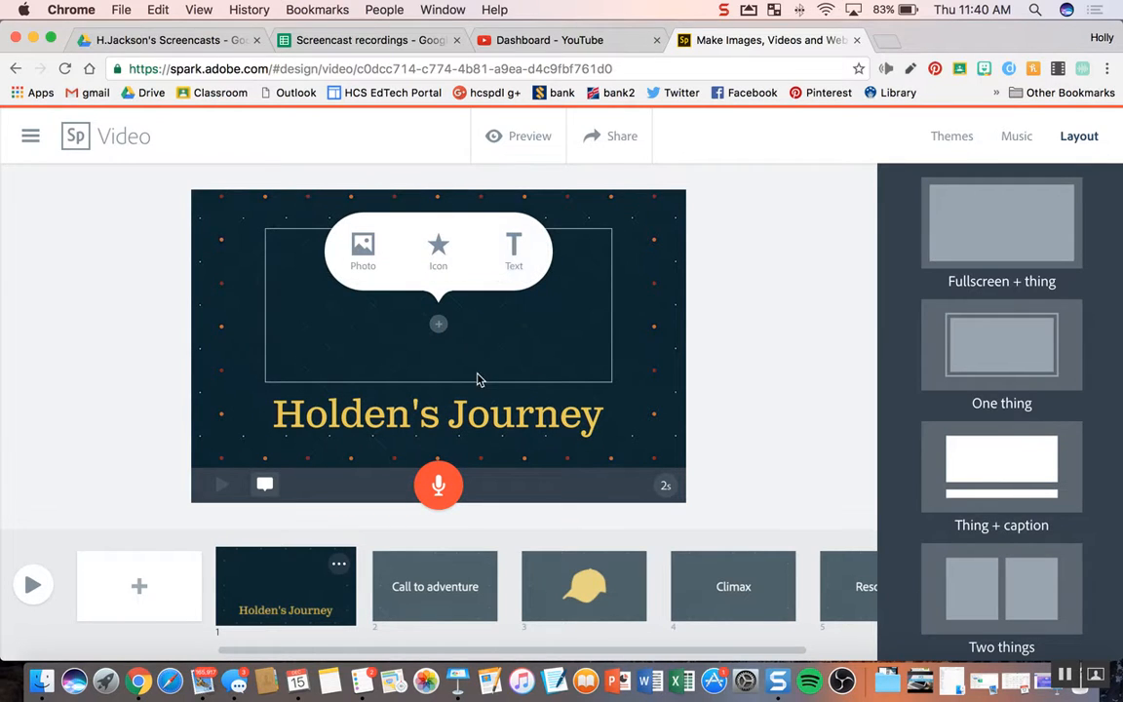
{"action": "left_click", "coordinate": [539, 448]}
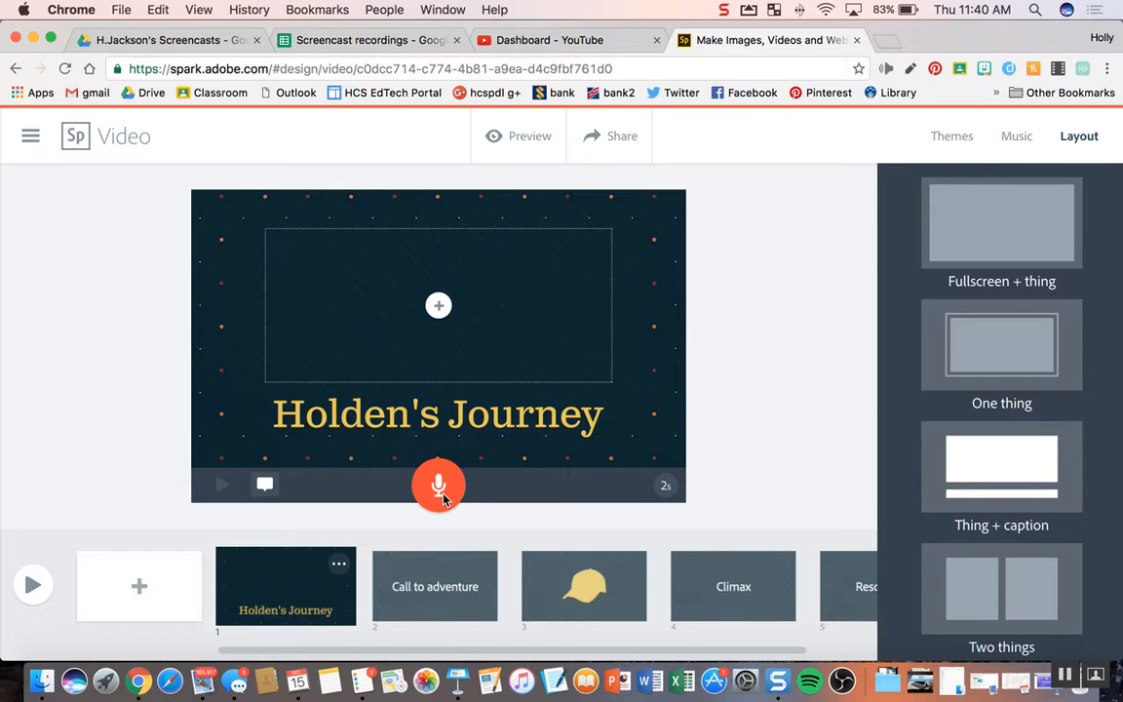
Record voice narration of about 14, 3, 4 and 4 seconds on the first four slides, and insert blank slides after Climax
{"action": "left_click_drag", "start_coordinate": [442, 497], "coordinate": [442, 497]}
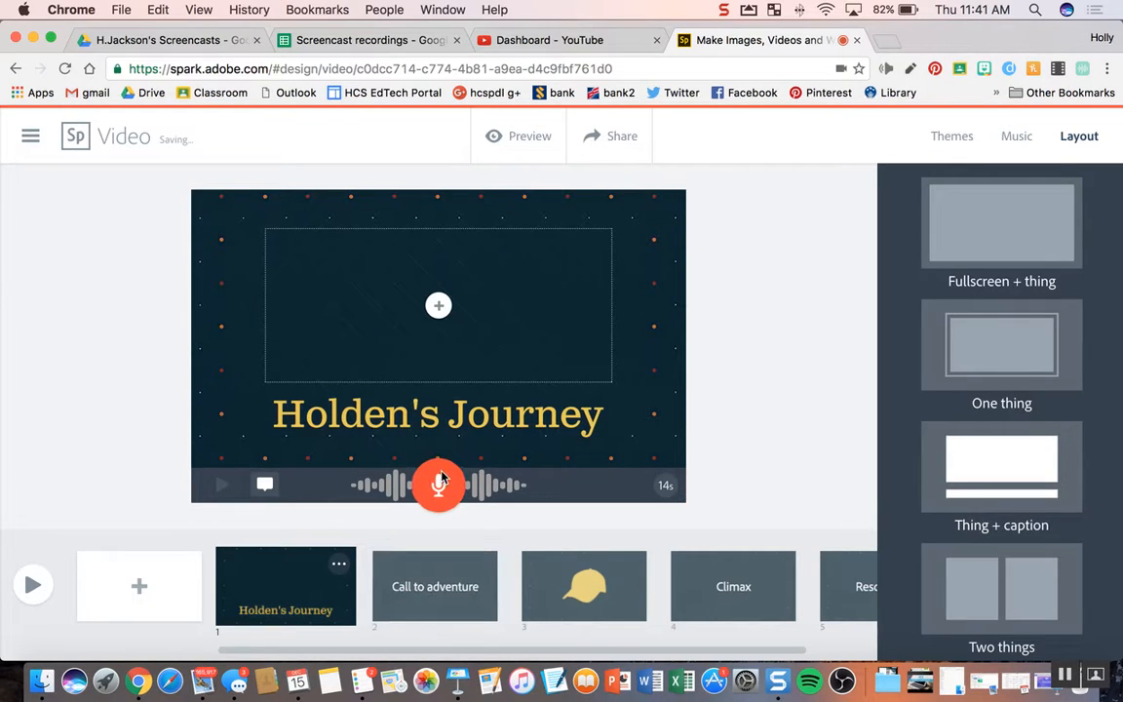
{"action": "left_click", "coordinate": [465, 577]}
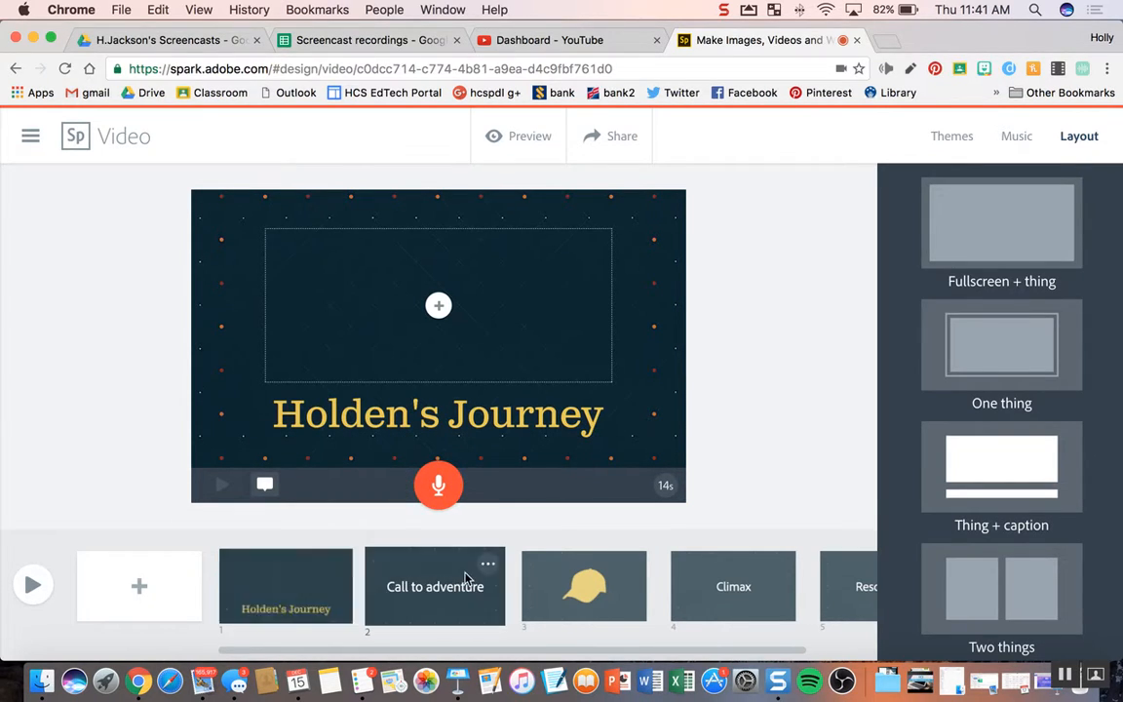
{"action": "left_click_drag", "start_coordinate": [445, 489], "coordinate": [506, 514]}
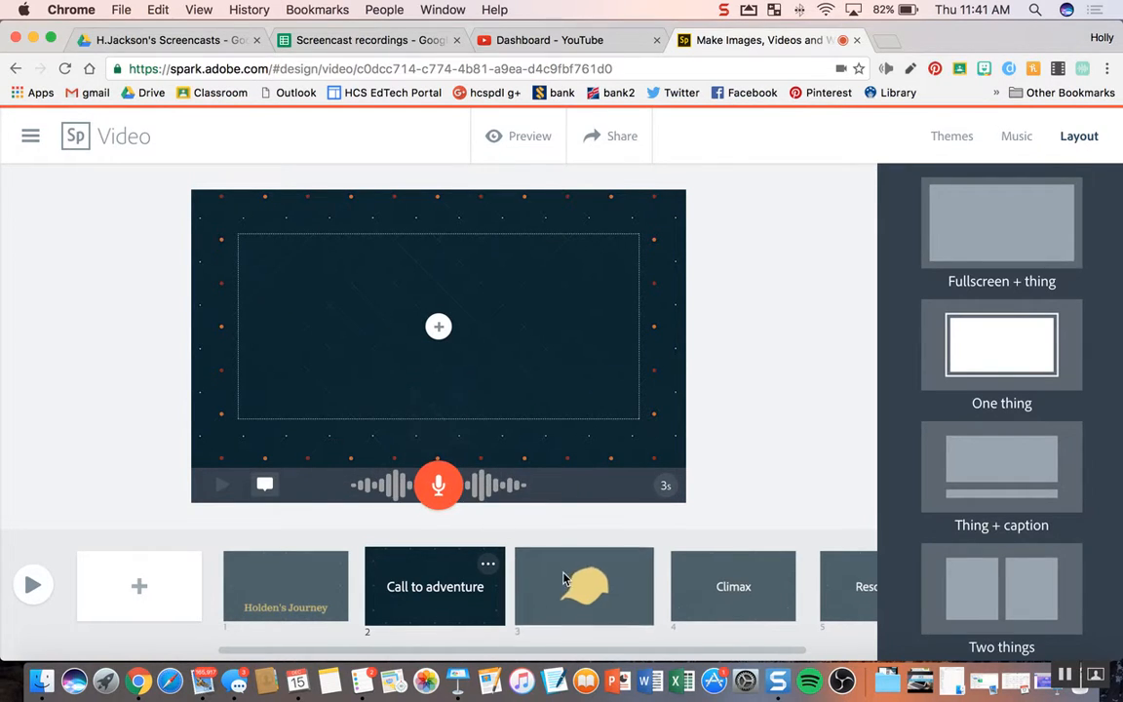
{"action": "left_click", "coordinate": [583, 584]}
{"action": "left_click_drag", "start_coordinate": [437, 484], "coordinate": [576, 509]}
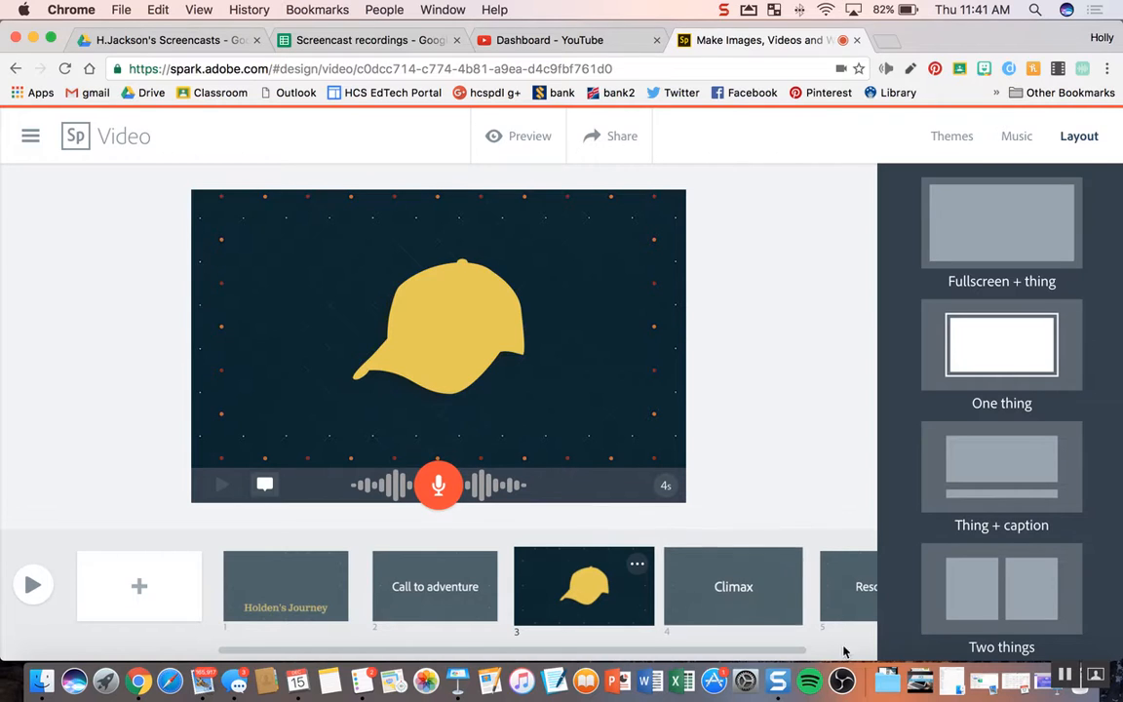
{"action": "left_click", "coordinate": [741, 594]}
{"action": "left_click_drag", "start_coordinate": [437, 484], "coordinate": [438, 485]}
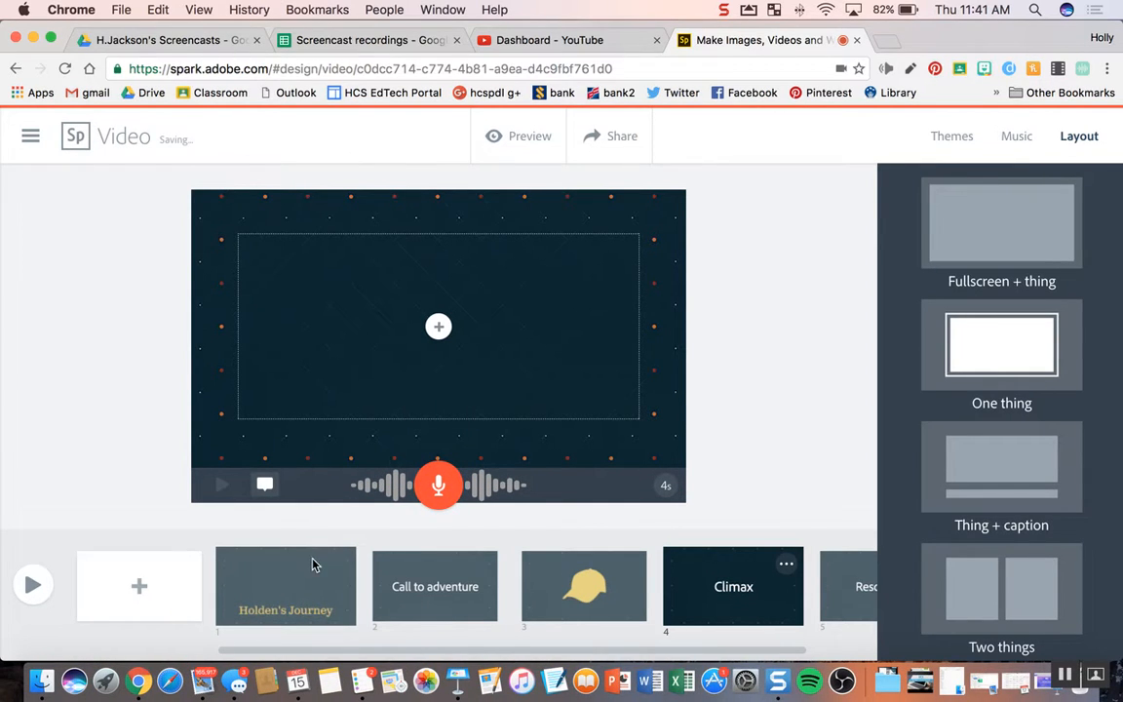
{"action": "left_click", "coordinate": [163, 585]}
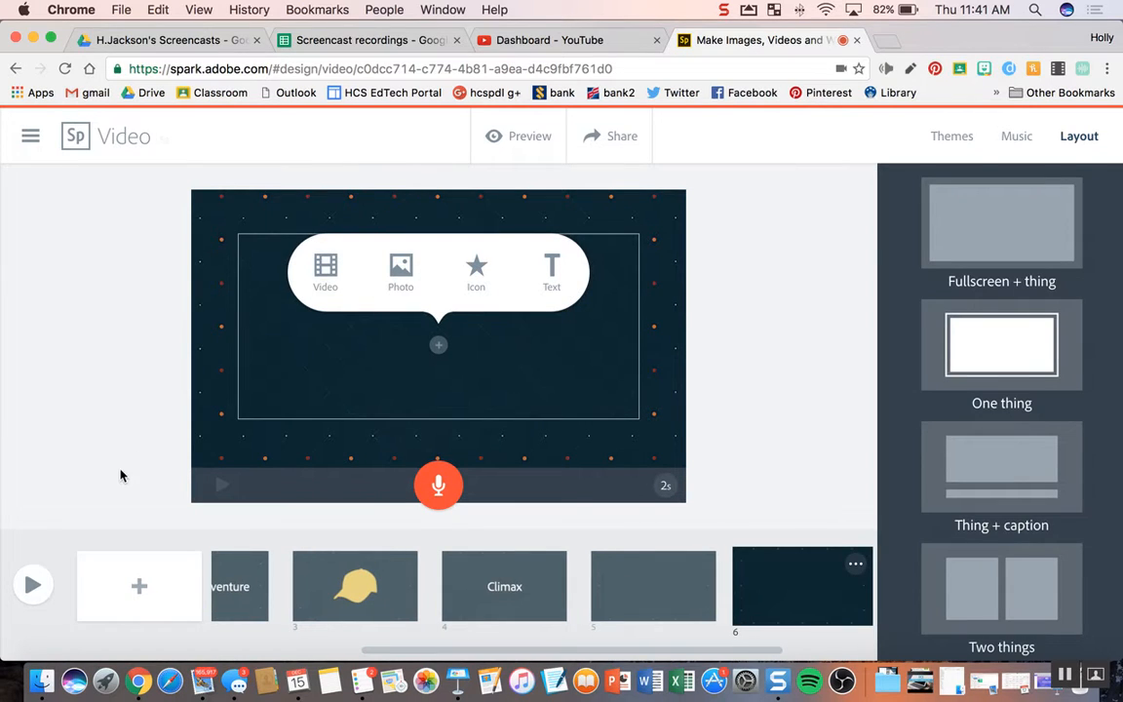
Preview the whole video from the start with the sound turned up, pause at the cap slide and return to editing
{"action": "left_click", "coordinate": [31, 587]}
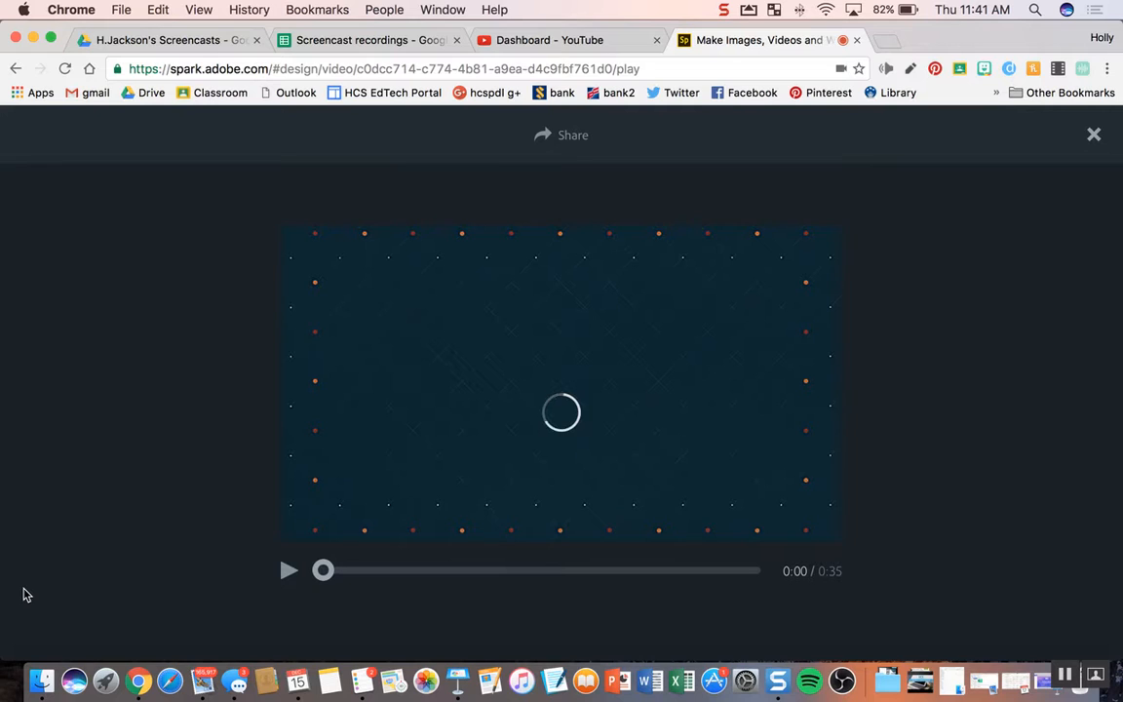
{"action": "key", "text": "XF86AudioRaiseVolume"}
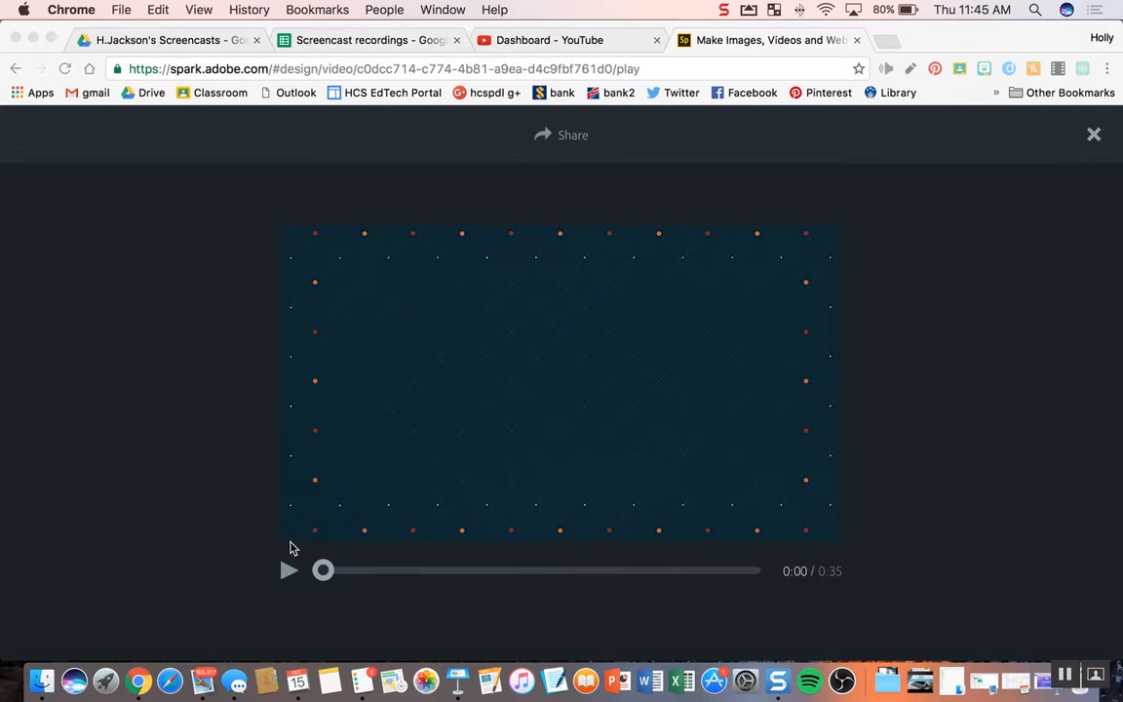
{"action": "left_click", "coordinate": [288, 570]}
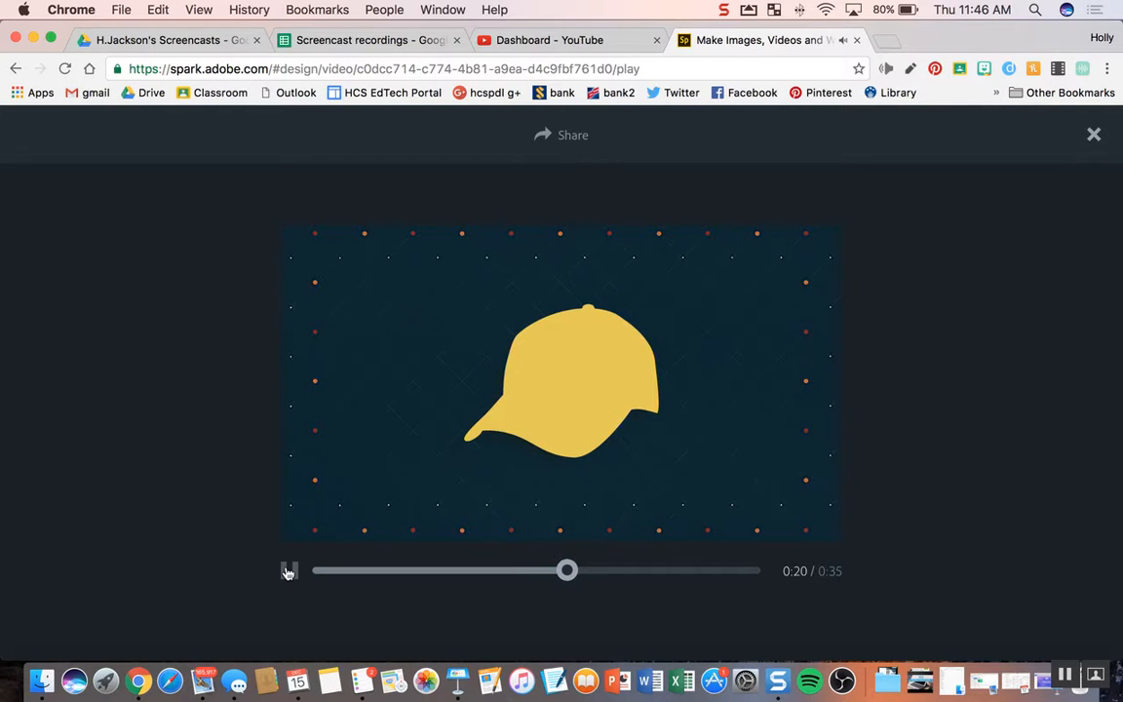
{"action": "left_click", "coordinate": [289, 574]}
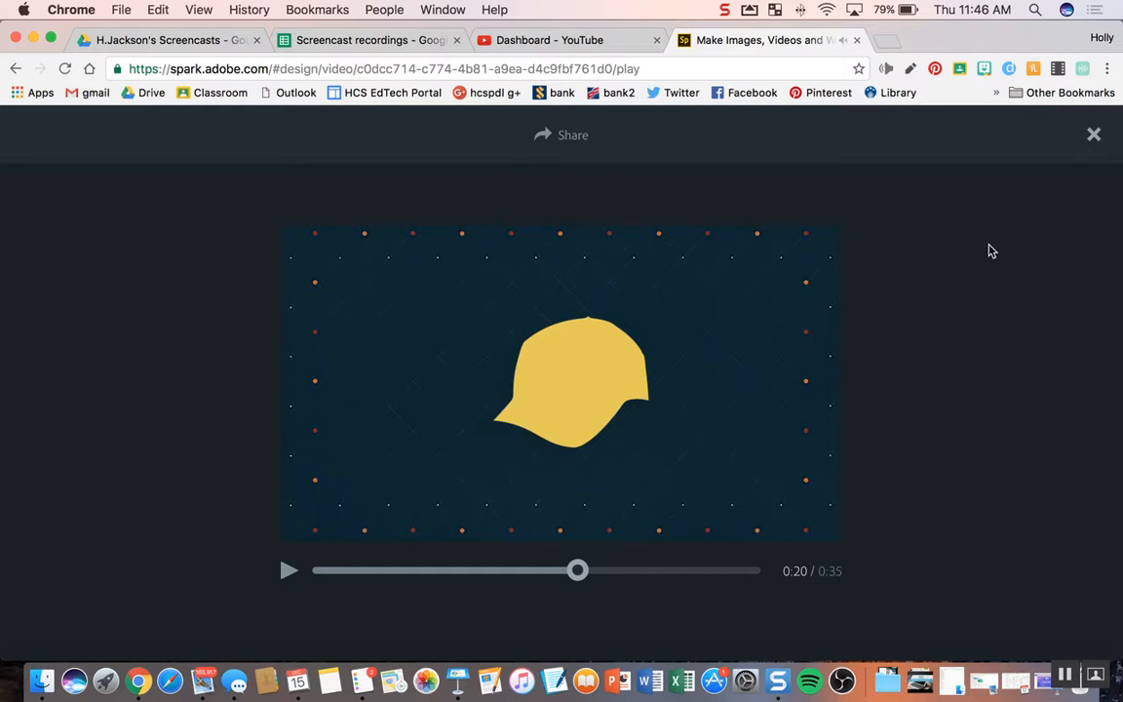
{"action": "left_click", "coordinate": [1092, 134]}
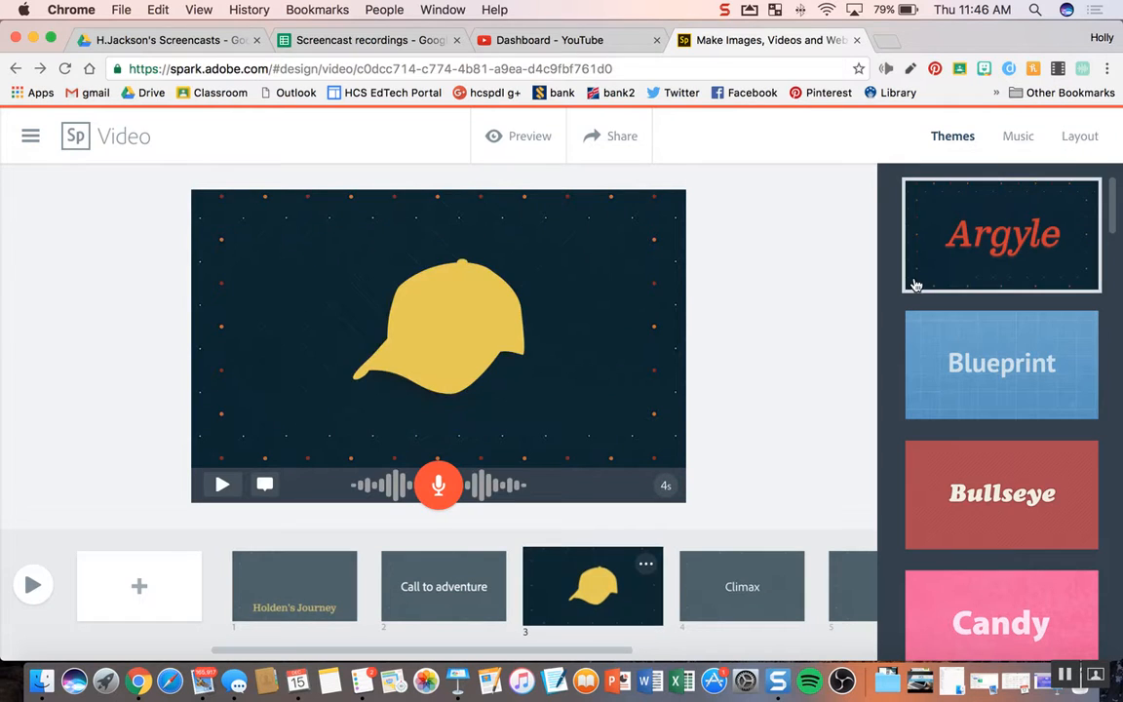
Publish the video for sharing, select its shareable public link and return to the editor
{"action": "left_click", "coordinate": [617, 140]}
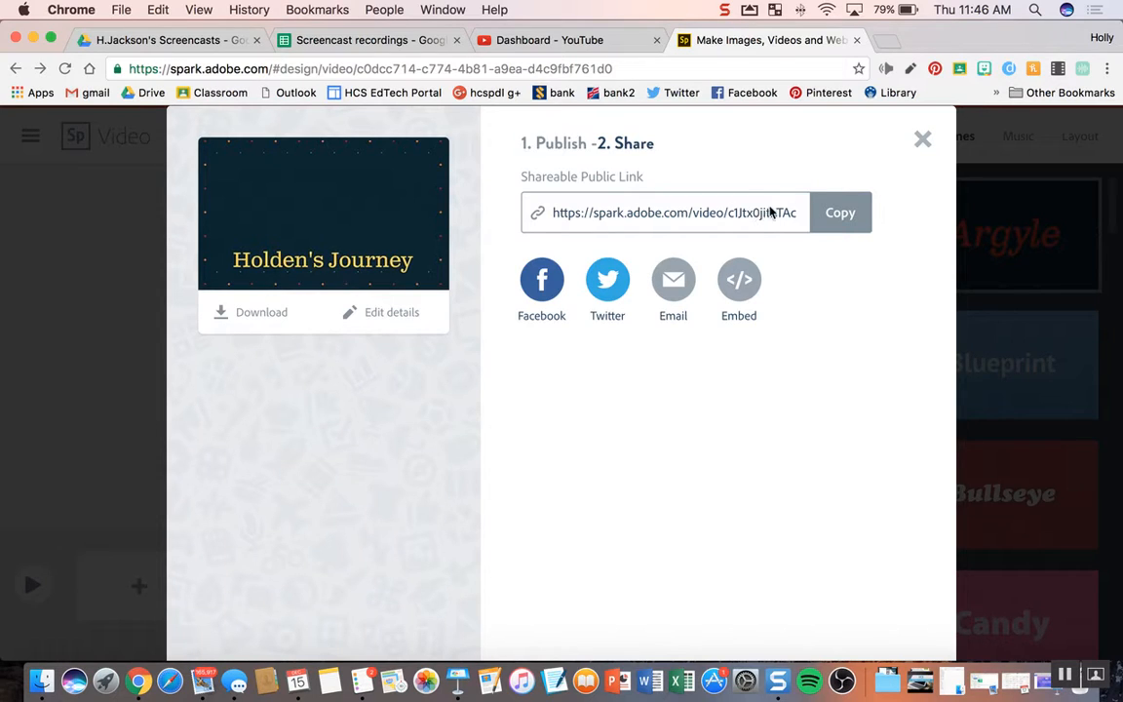
{"action": "left_click", "coordinate": [682, 214]}
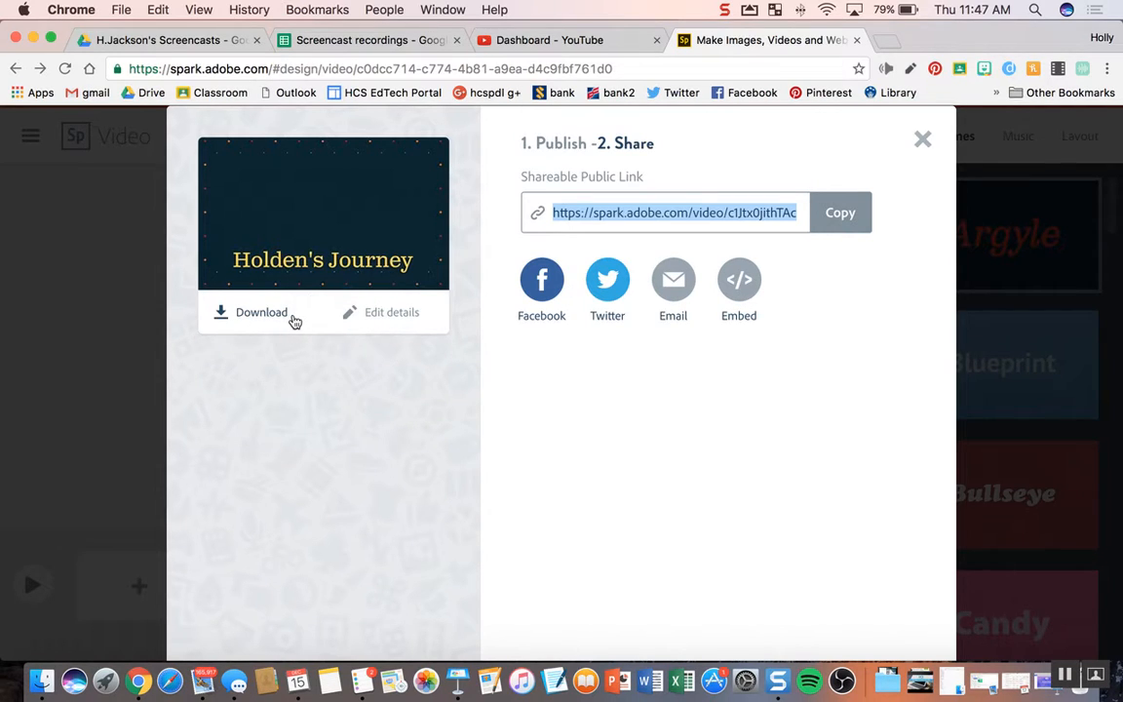
{"action": "left_click", "coordinate": [921, 140]}
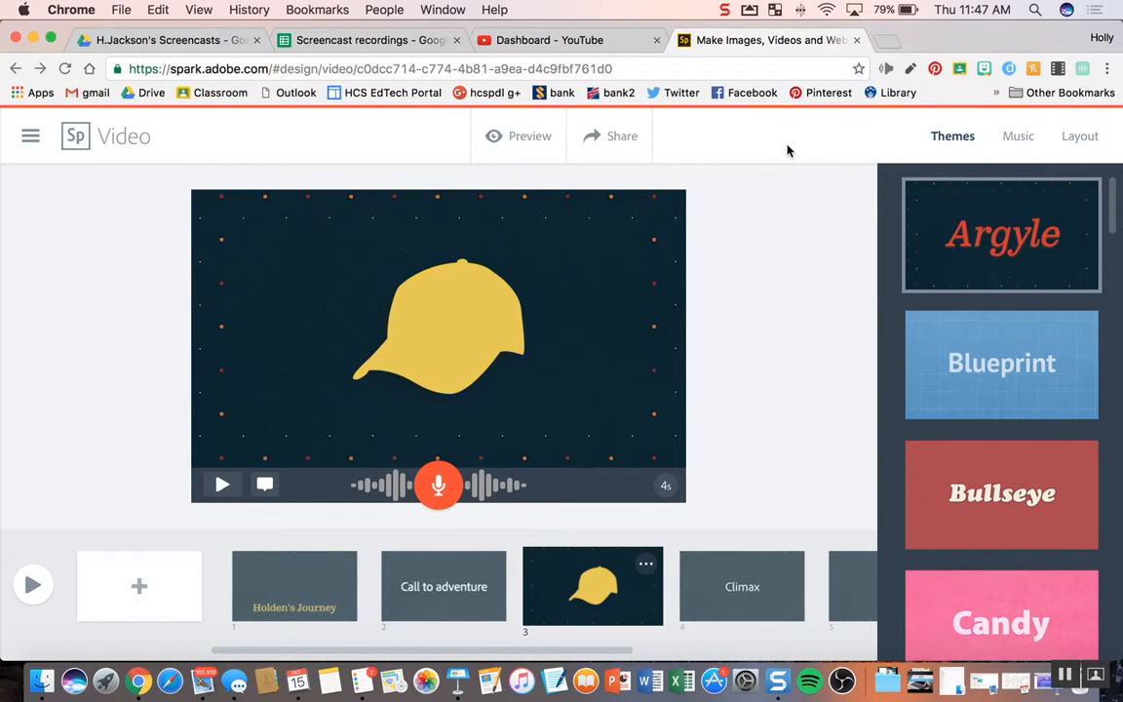
Switch to Twitter in a new browser tab and search for the hashtag #hcspdl
{"action": "key", "text": "super+t"}
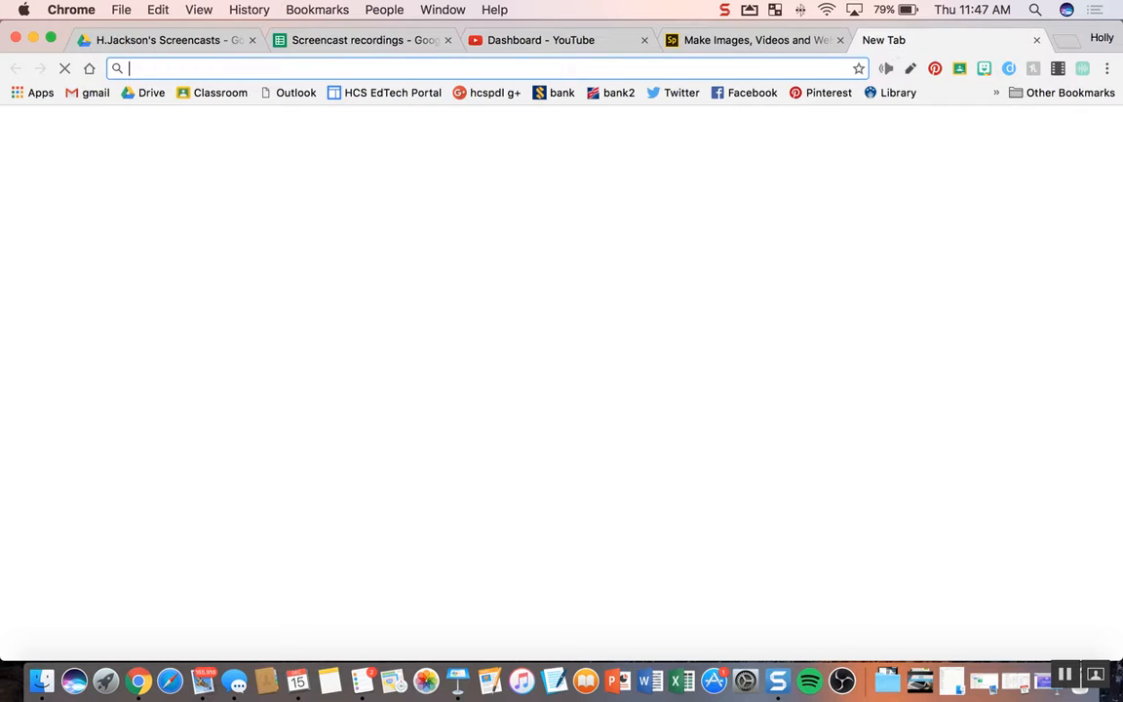
{"action": "type", "text": "twit"}
{"action": "key", "text": "Return"}
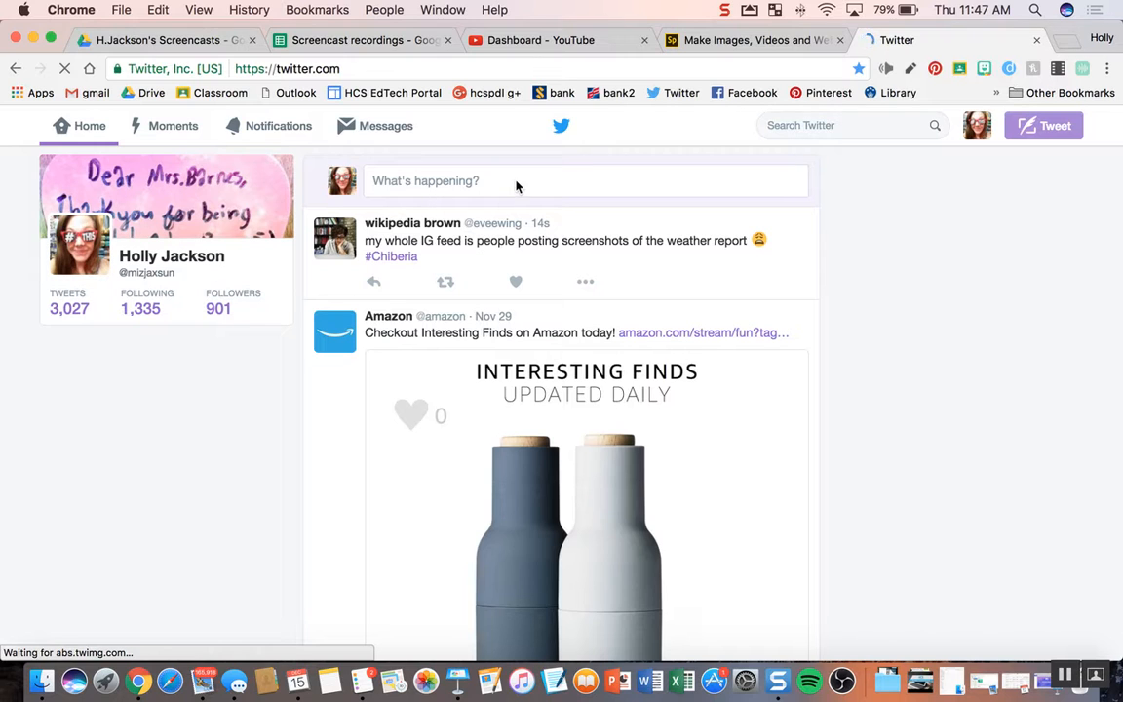
{"action": "left_click", "coordinate": [797, 126]}
{"action": "type", "text": "#"}
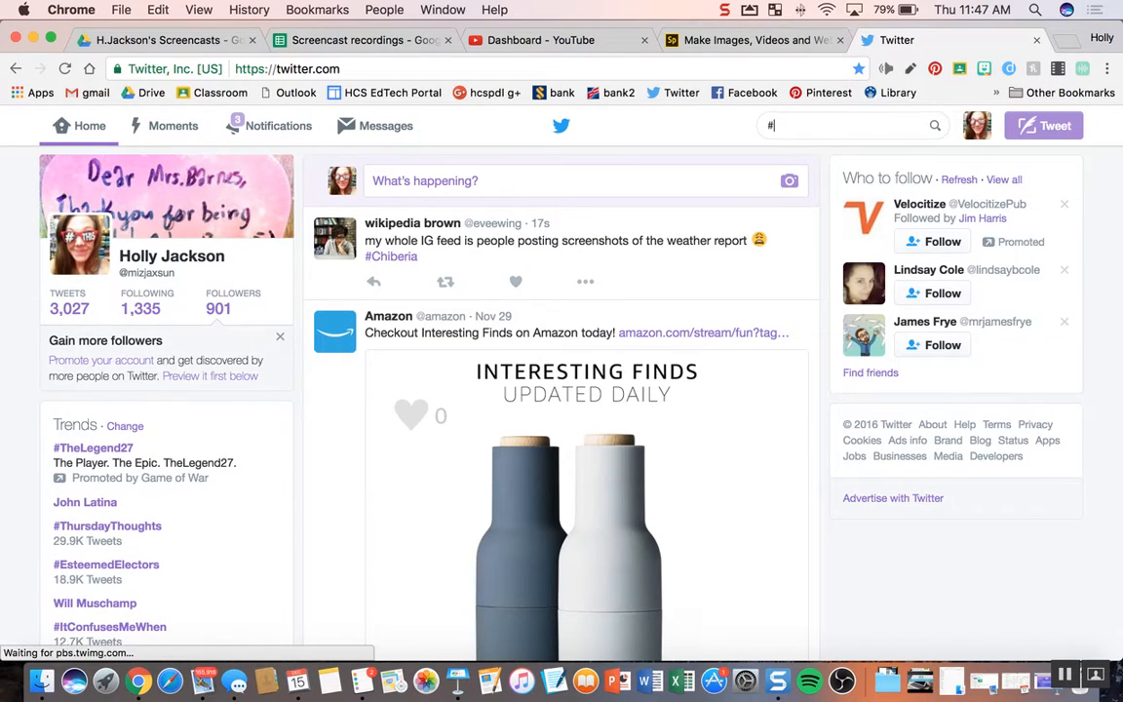
{"action": "type", "text": "hcspdl"}
{"action": "key", "text": "Return"}
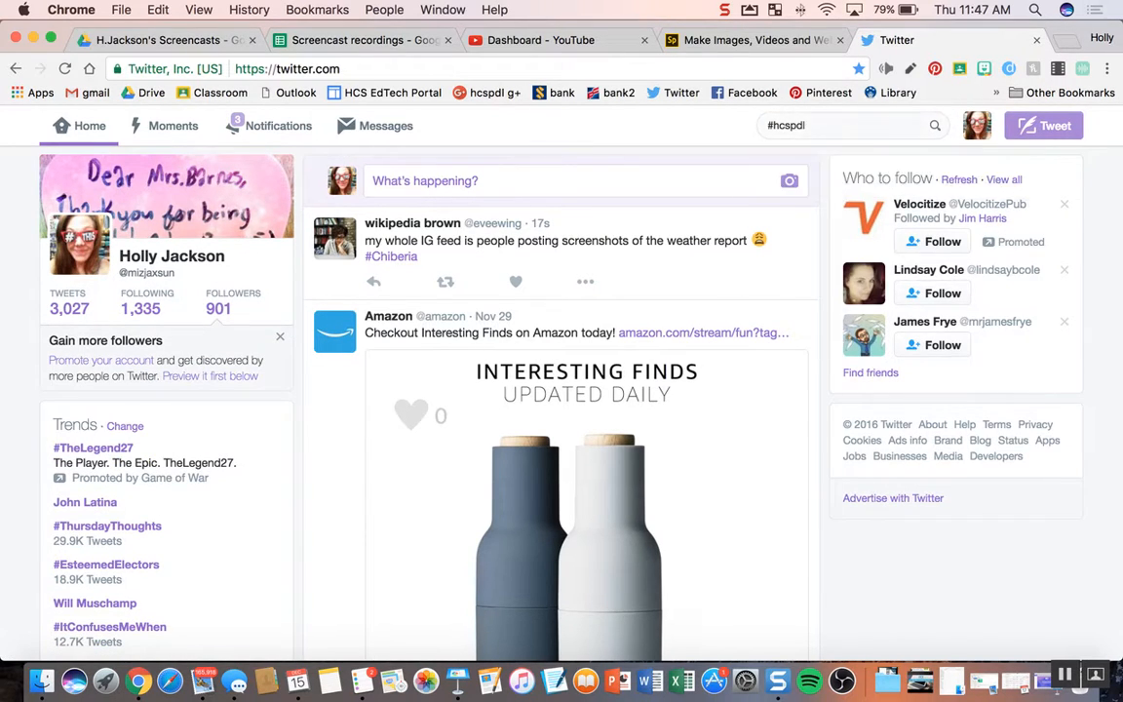